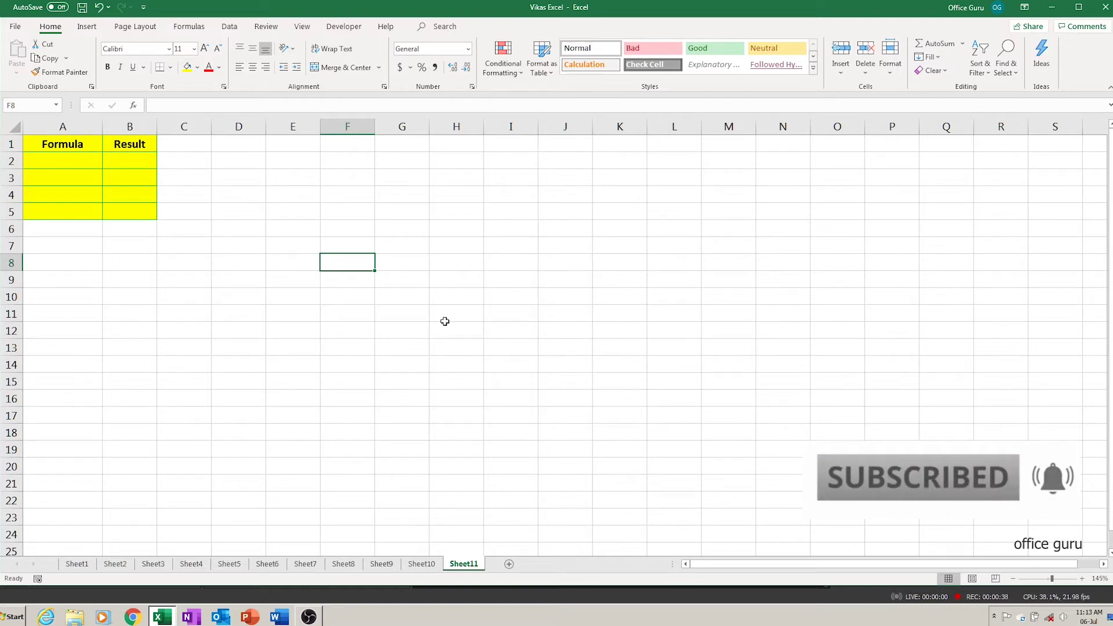
Step: Enter the label Asterisk in F1 and the * symbol beside it in G1
{"action": "left_click", "coordinate": [364, 149]}
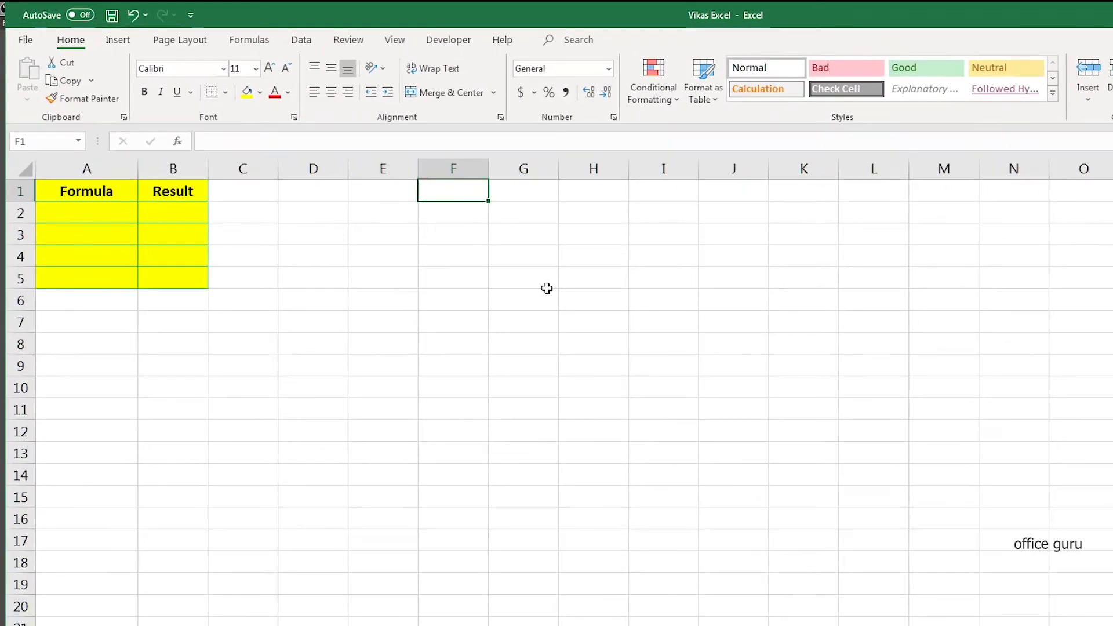
{"action": "type", "text": "Asterisk"}
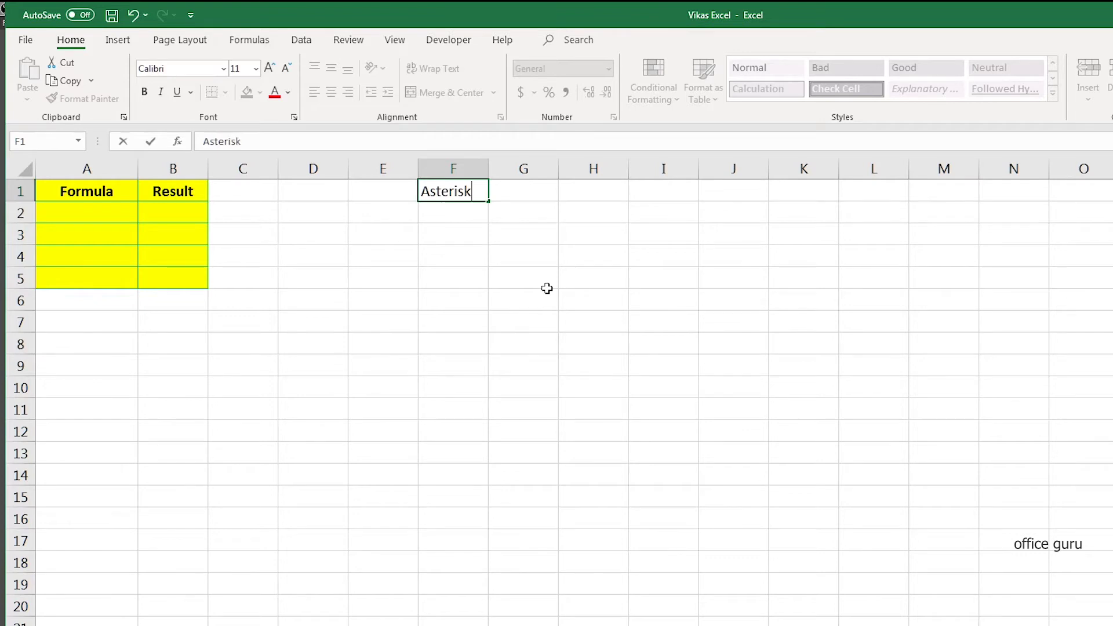
{"action": "key", "text": "Tab"}
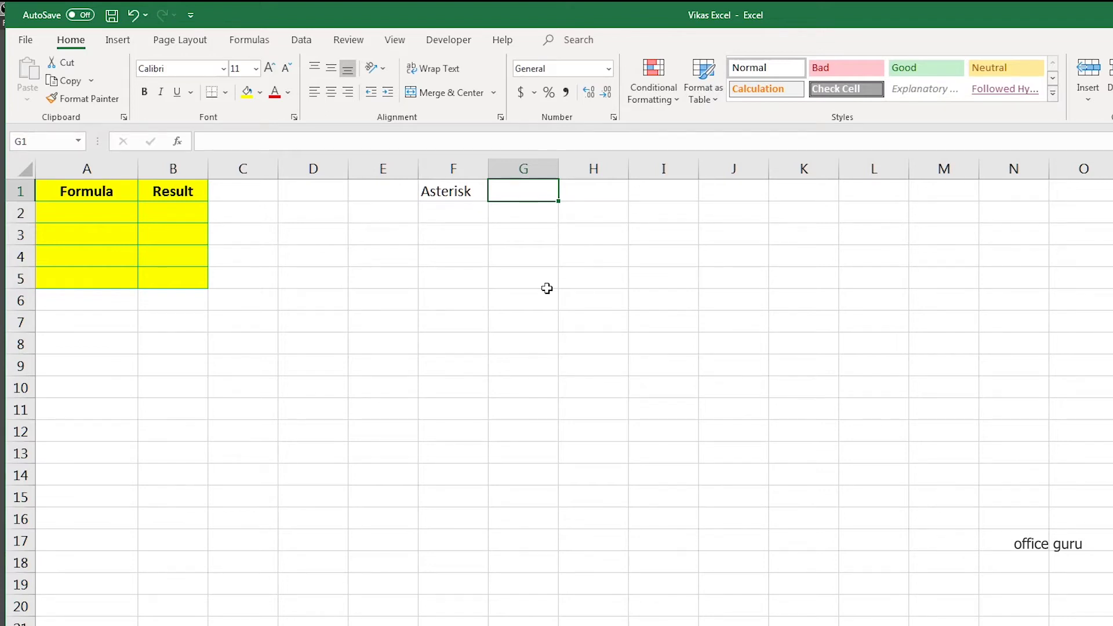
{"action": "type", "text": "*"}
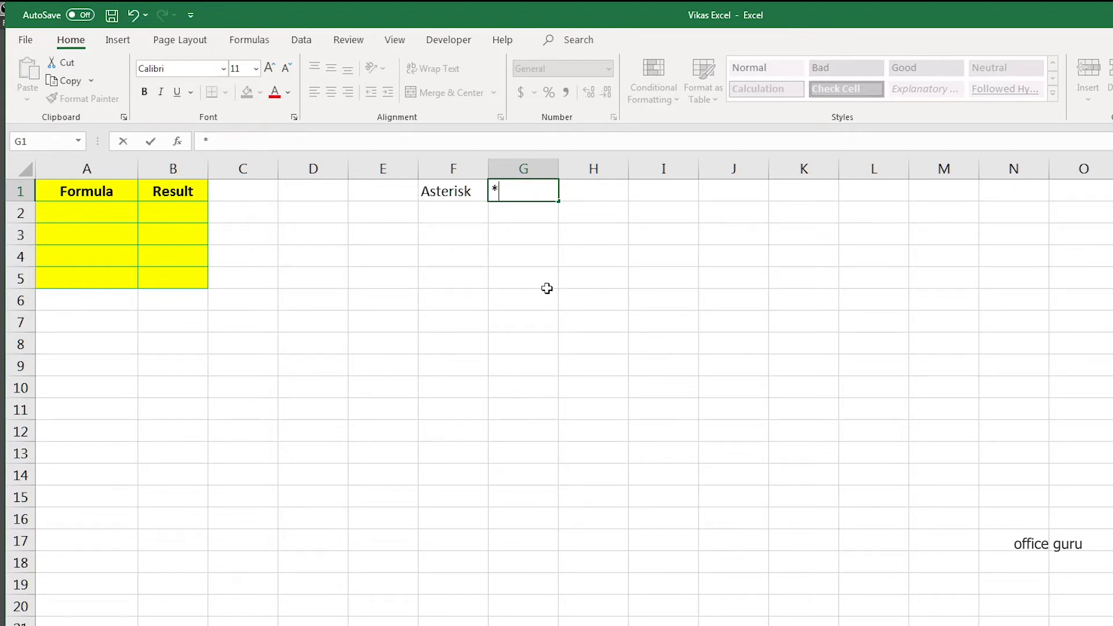
{"action": "key", "text": "Return"}
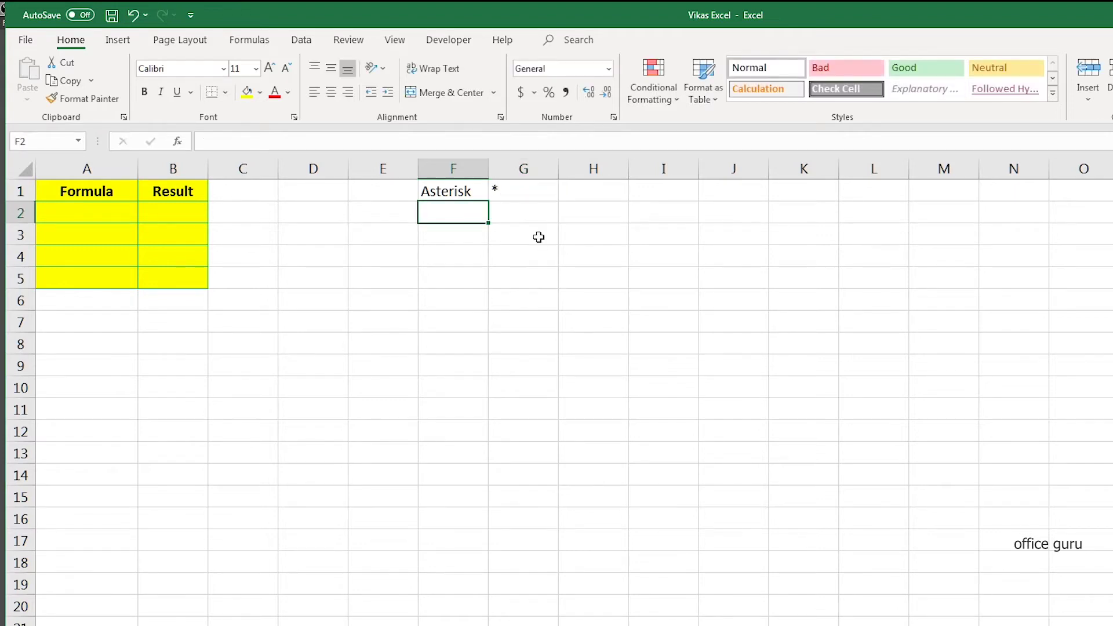
{"action": "left_click", "coordinate": [88, 212]}
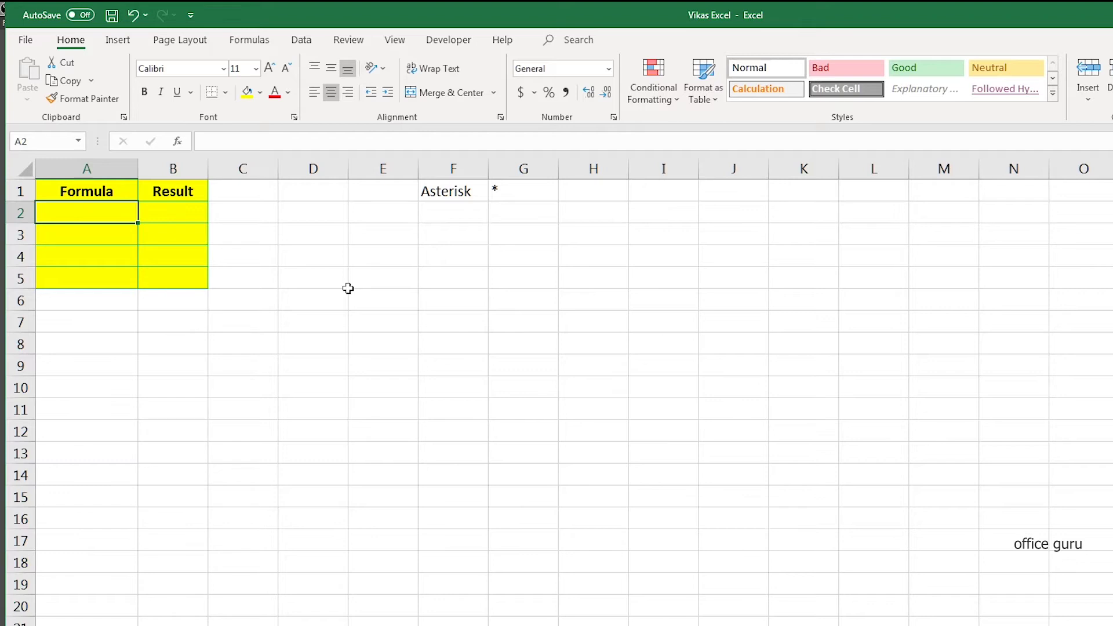
Step: Enter the formula =5*2 in A2 and the result 10 in B2
{"action": "type", "text": "="}
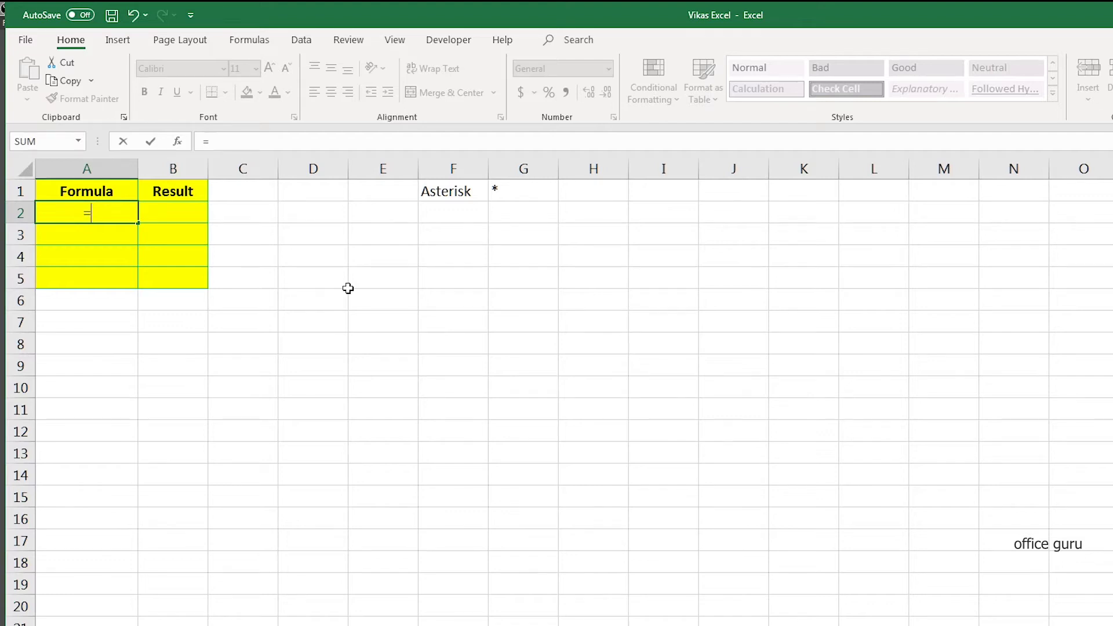
{"action": "type", "text": "5"}
{"action": "type", "text": "*2"}
{"action": "key", "text": "Return"}
{"action": "key", "text": "Up"}
{"action": "key", "text": "Right"}
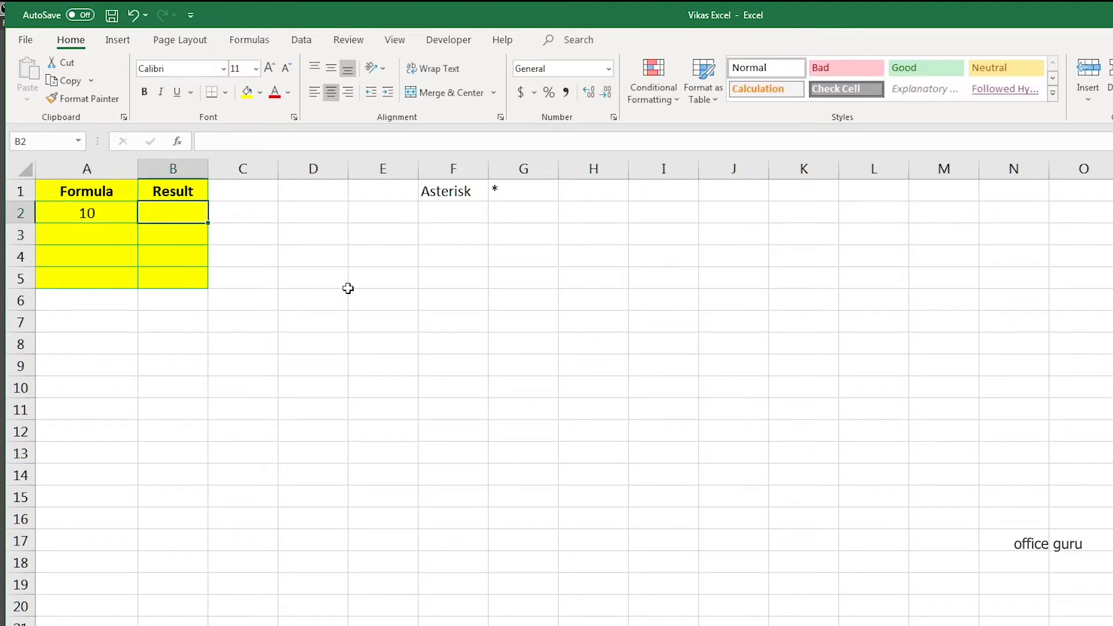
{"action": "type", "text": "10"}
{"action": "key", "text": "Return"}
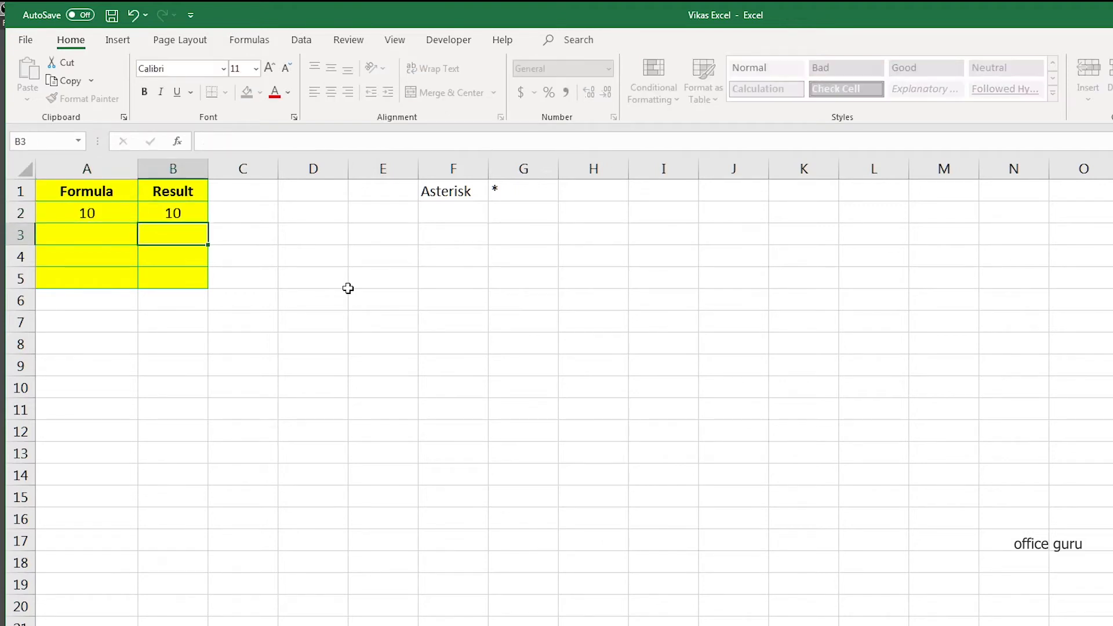
Step: Prefix the A2 formula with an apostrophe so =5*2 displays as text
{"action": "key", "text": "Up"}
{"action": "key", "text": "Left"}
{"action": "key", "text": "F2"}
{"action": "key", "text": "Home"}
{"action": "type", "text": "'"}
{"action": "key", "text": "Return"}
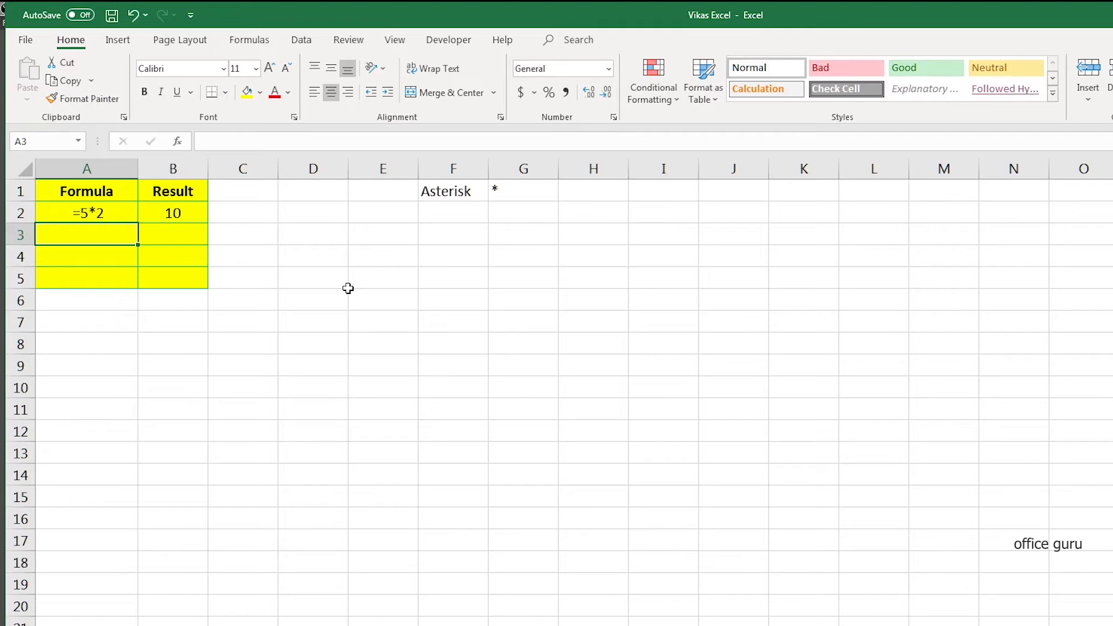
Step: Add =5*2*2 in A3 with result 20 in B3, showing the formula as text
{"action": "type", "text": "="}
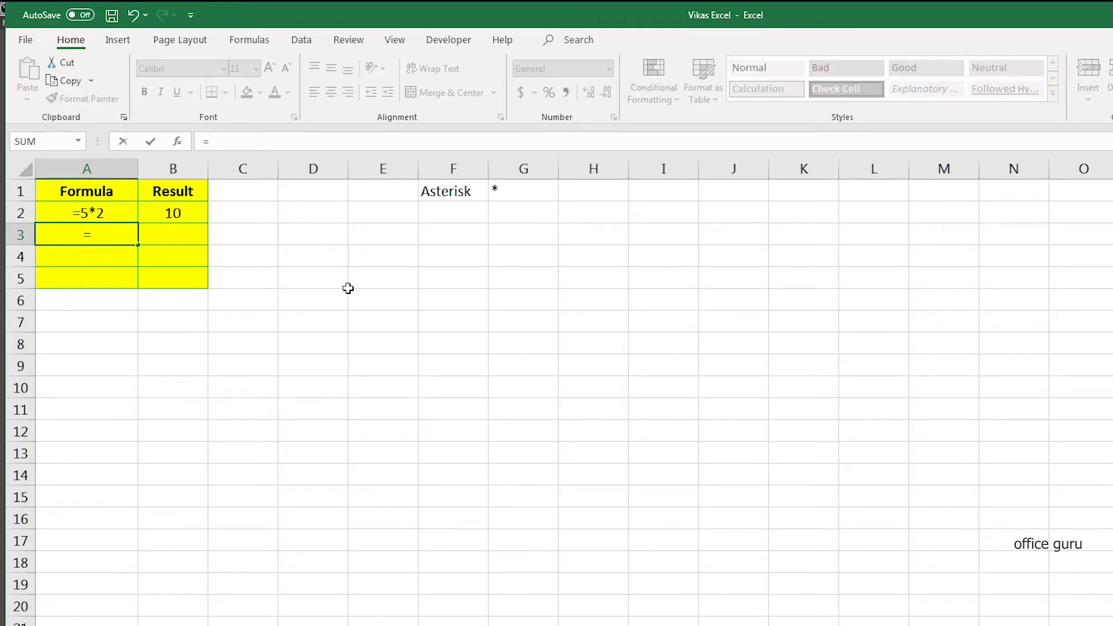
{"action": "type", "text": "5*2*2"}
{"action": "key", "text": "Return"}
{"action": "key", "text": "Up"}
{"action": "key", "text": "Right"}
{"action": "type", "text": "20"}
{"action": "key", "text": "ctrl+Return"}
{"action": "key", "text": "Left"}
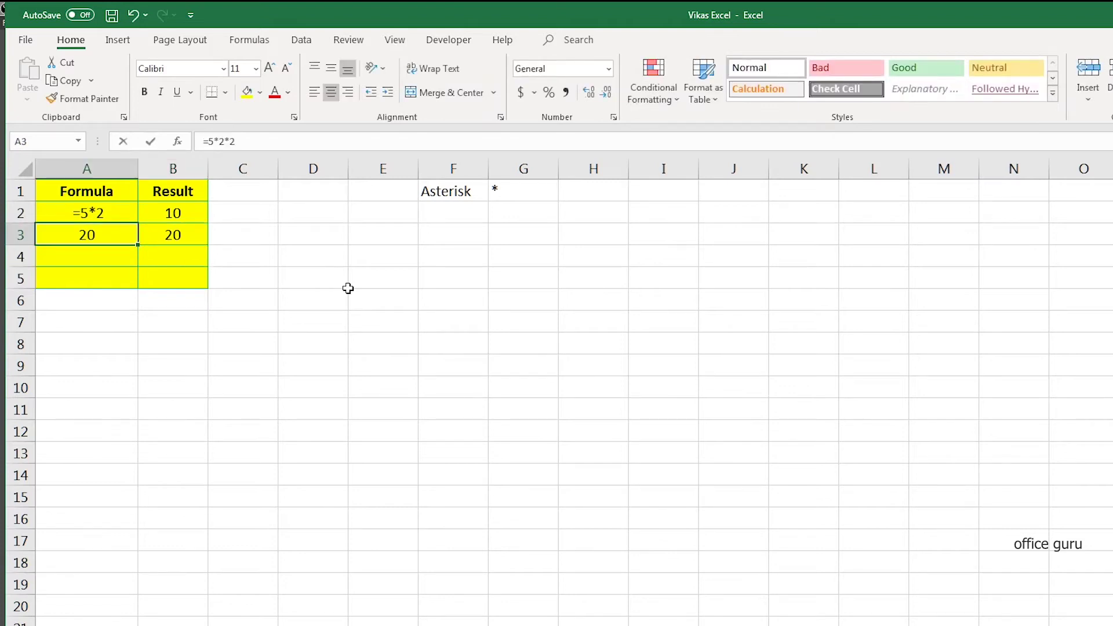
{"action": "key", "text": "F2"}
{"action": "type", "text": "'"}
{"action": "key", "text": "Return"}
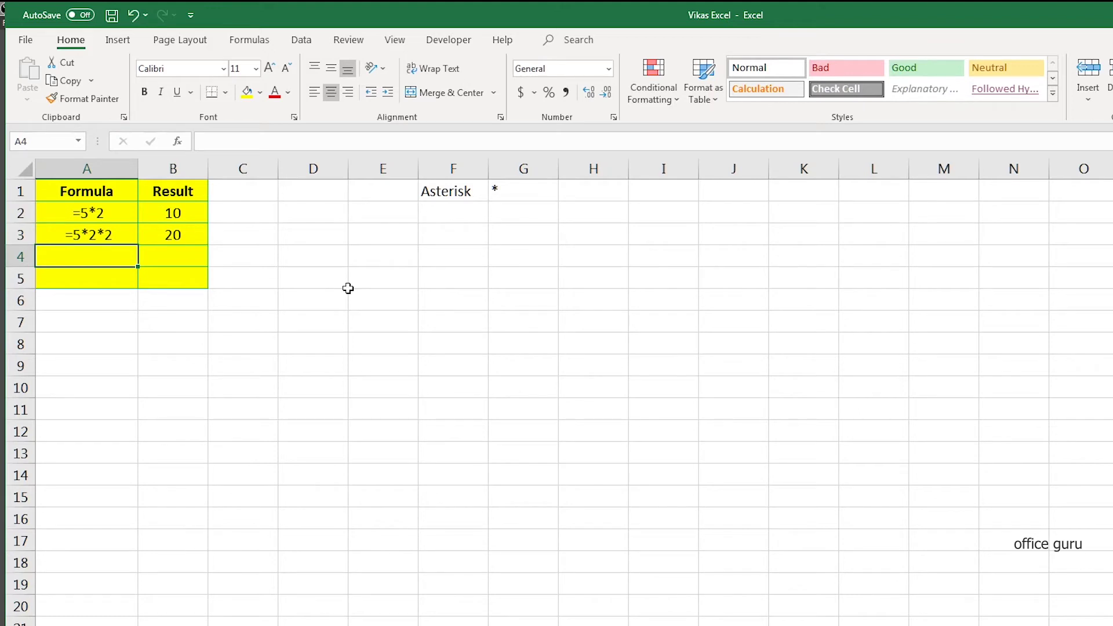
Step: Add =5*2+2*4 in A4 with result 18 in B4, showing the formula as text
{"action": "type", "text": "="}
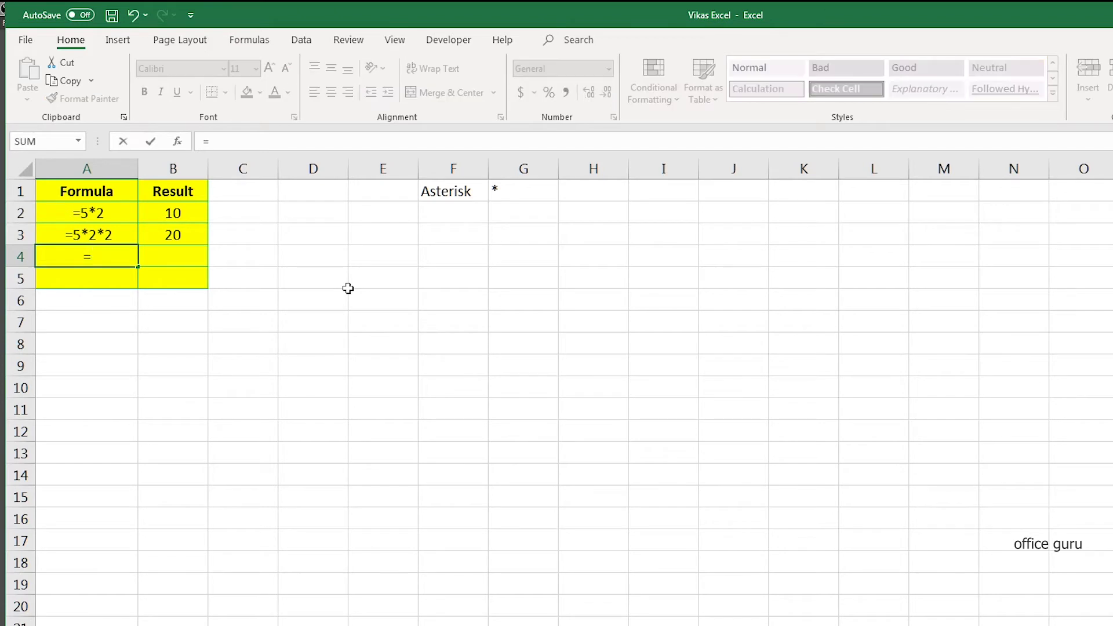
{"action": "type", "text": "5*2+2"}
{"action": "type", "text": "*"}
{"action": "type", "text": "4"}
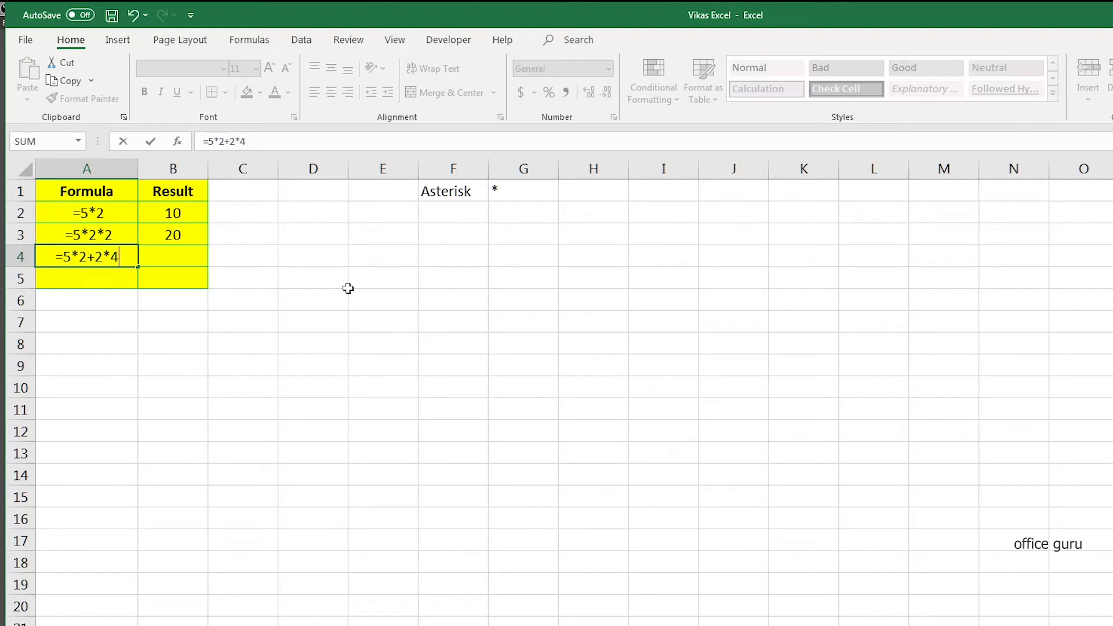
{"action": "key", "text": "Return"}
{"action": "key", "text": "Up"}
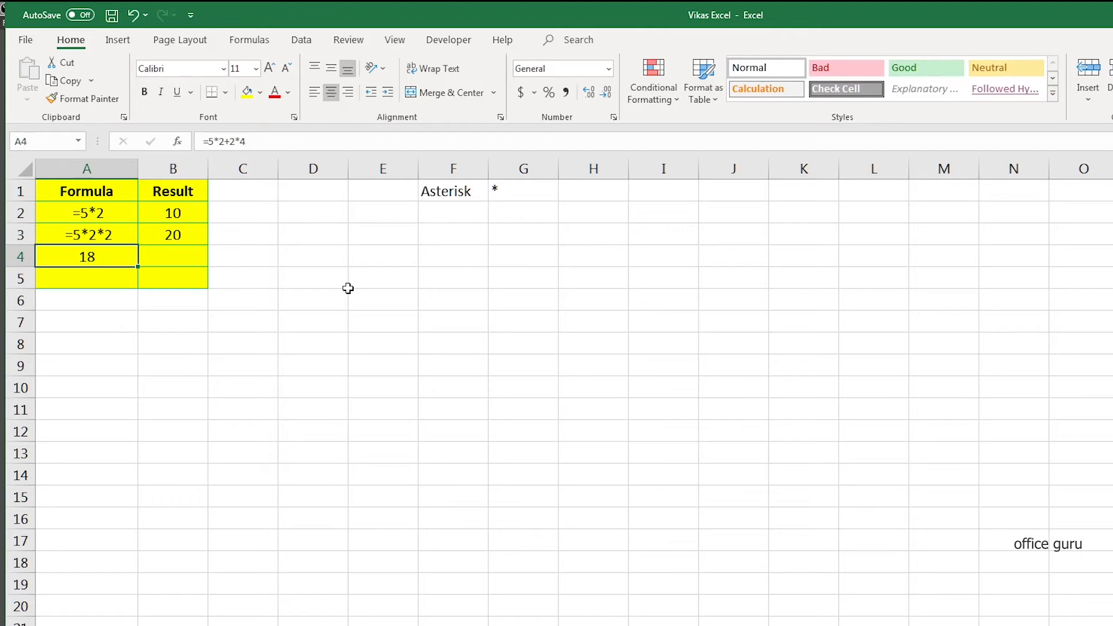
{"action": "key", "text": "Right"}
{"action": "type", "text": "18"}
{"action": "key", "text": "Return"}
{"action": "key", "text": "Up"}
{"action": "key", "text": "Left"}
{"action": "key", "text": "F2"}
{"action": "key", "text": "Home"}
{"action": "key", "text": "Return"}
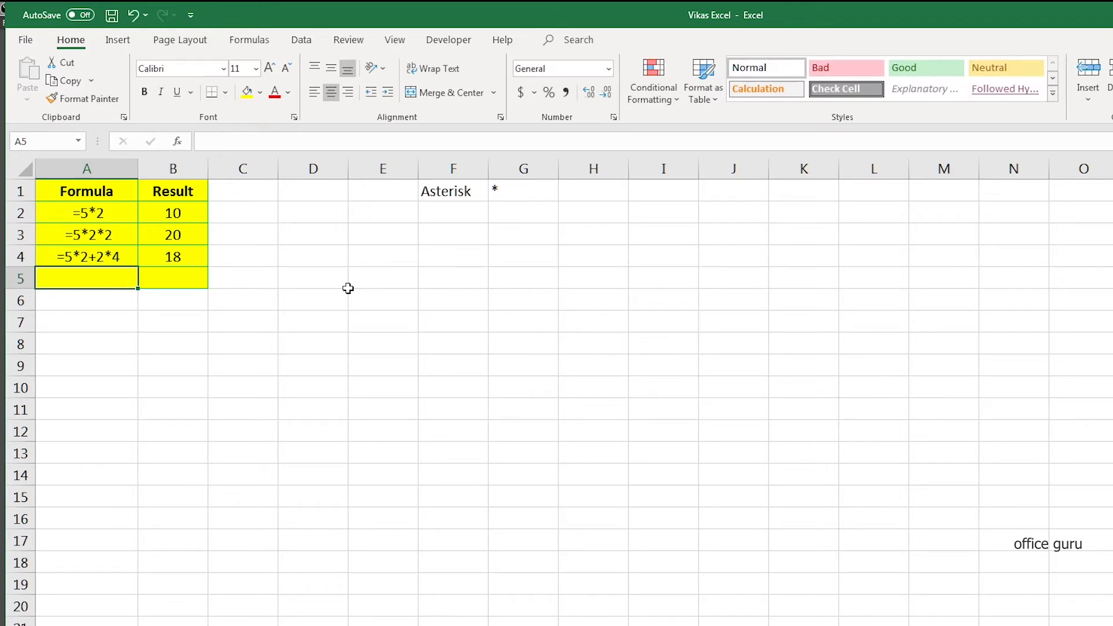
{"action": "type", "text": "="}
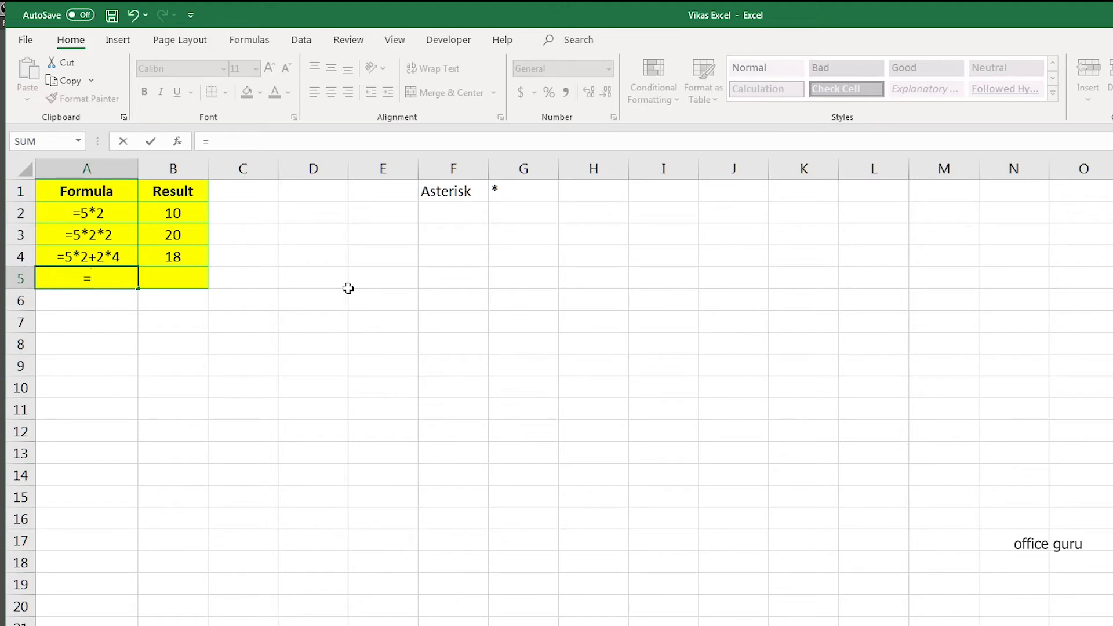
Step: Enter the formula =5*(2+2)*4 in A5 and the result 80 in B5
{"action": "type", "text": "5*2"}
{"action": "key", "text": "BackSpace"}
{"action": "type", "text": "(2+2)"}
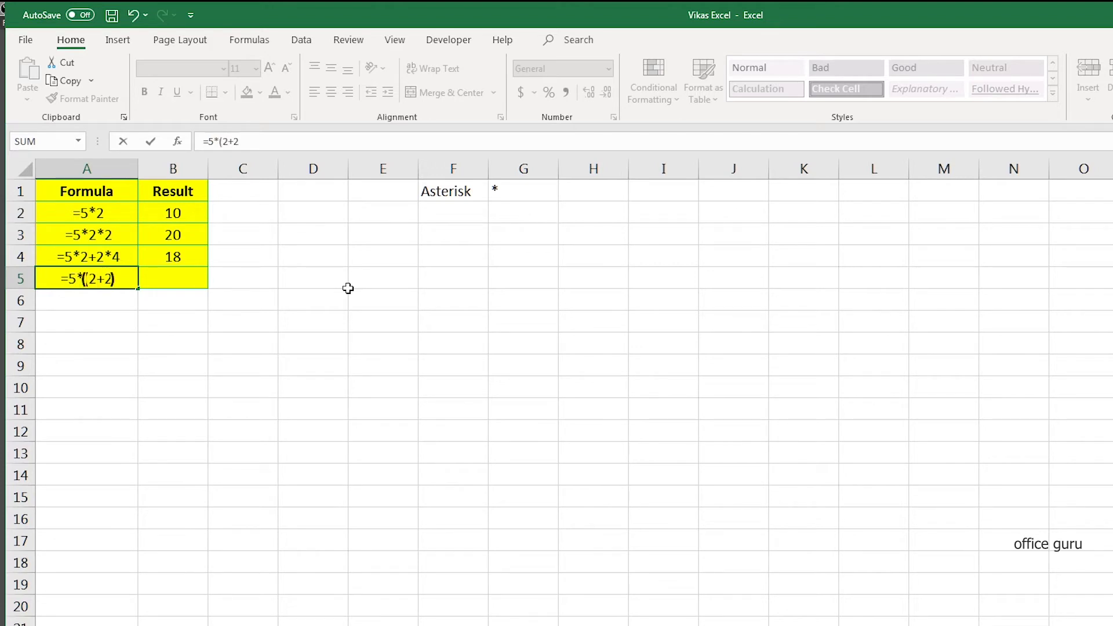
{"action": "type", "text": "*4"}
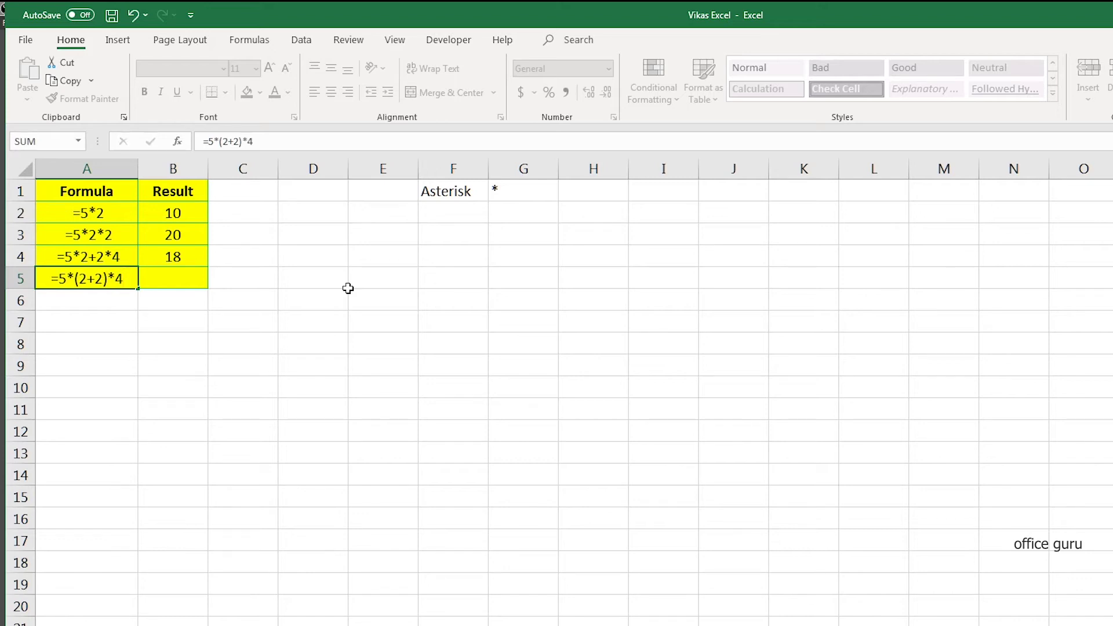
{"action": "key", "text": "Return"}
{"action": "key", "text": "Up"}
{"action": "key", "text": "Right"}
{"action": "type", "text": "80"}
{"action": "key", "text": "Return"}
Step: Re-edit A5 so the =5*(2+2)*4 formula displays as text
{"action": "key", "text": "Up"}
{"action": "key", "text": "Left"}
{"action": "key", "text": "F2"}
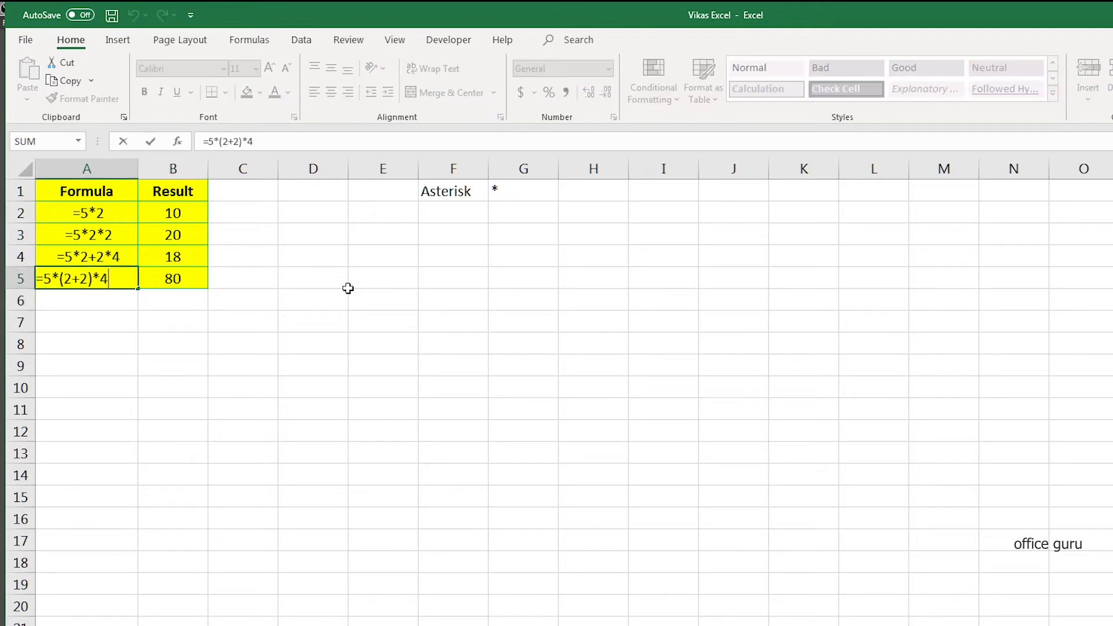
{"action": "key", "text": "Home"}
{"action": "key", "text": "Return"}
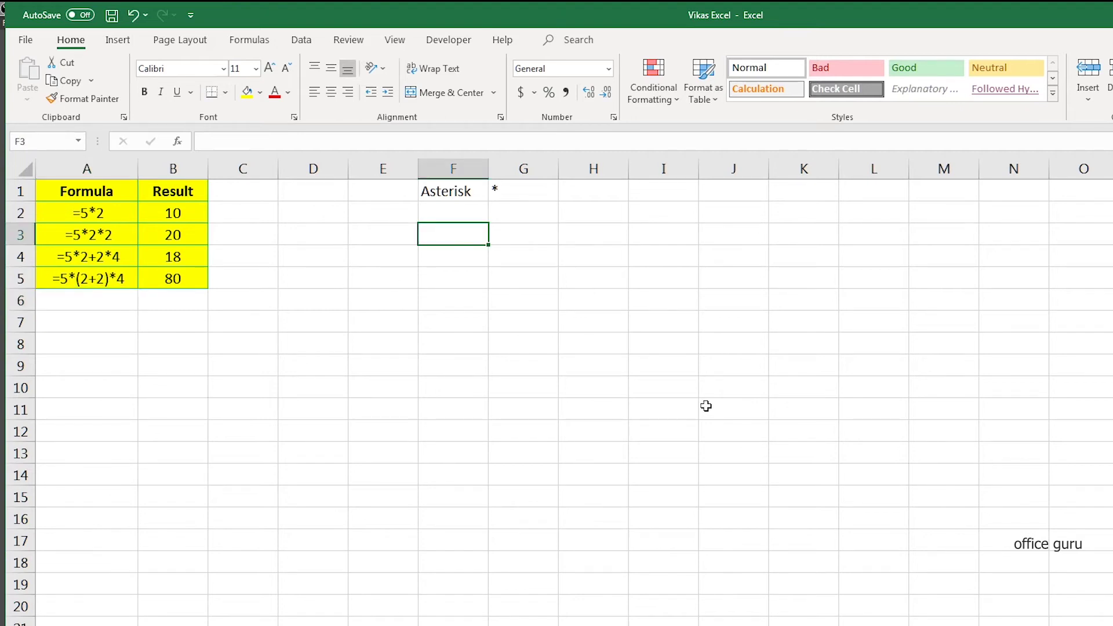
Step: Add a PEMDAS heading in F3 and list P Parentheses, E Exponents, M Multiplication
{"action": "type", "text": "PEMDAS"}
{"action": "key", "text": "Return"}
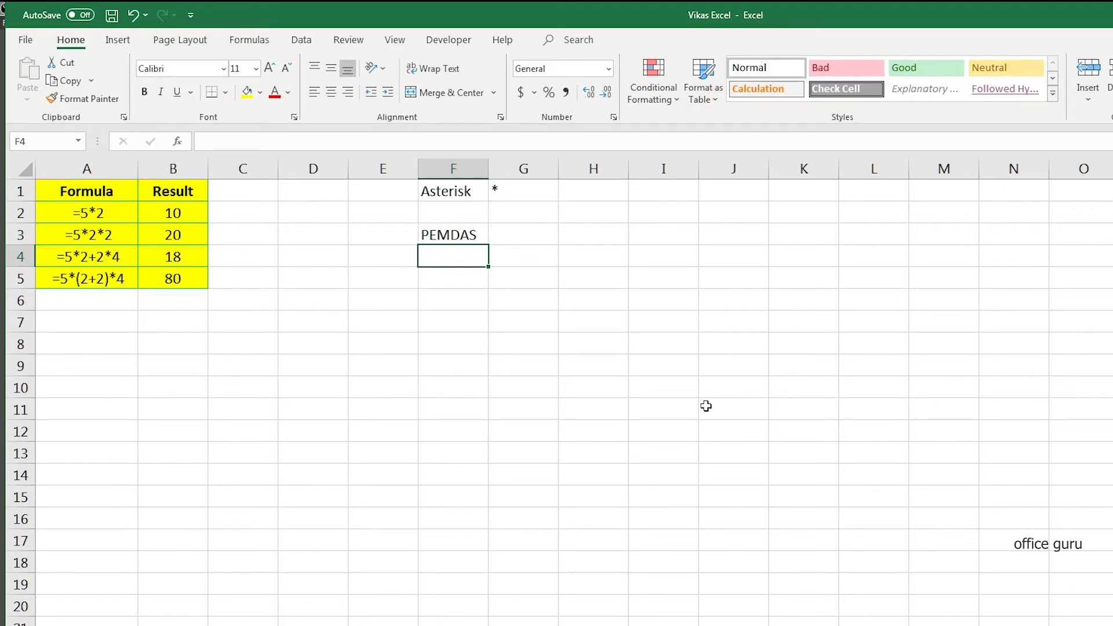
{"action": "key", "text": "Return"}
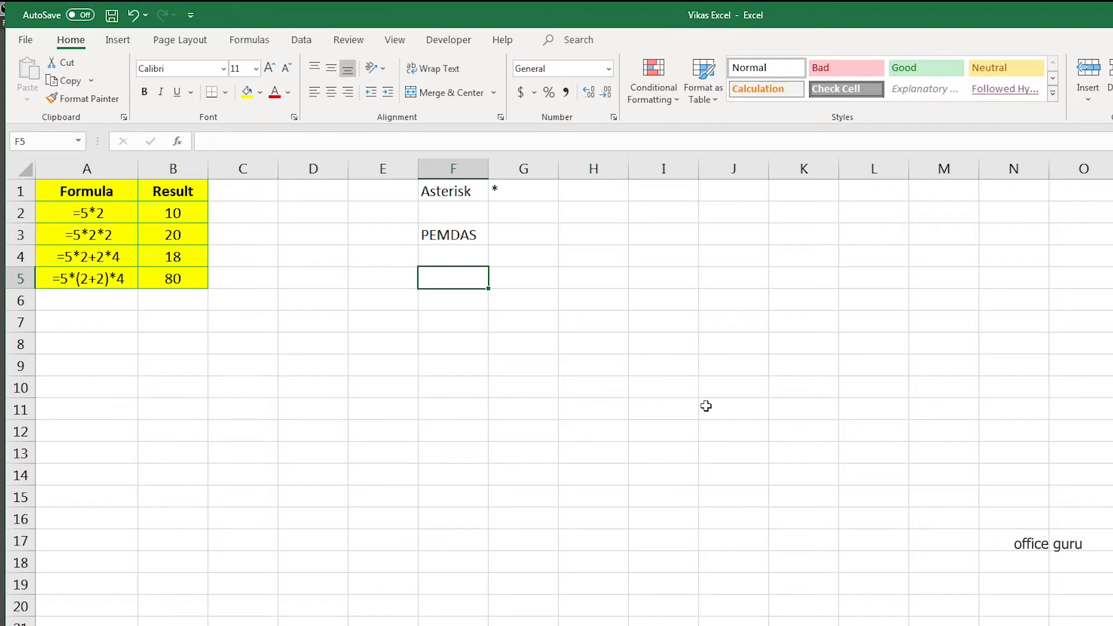
{"action": "type", "text": "P"}
{"action": "key", "text": "Tab"}
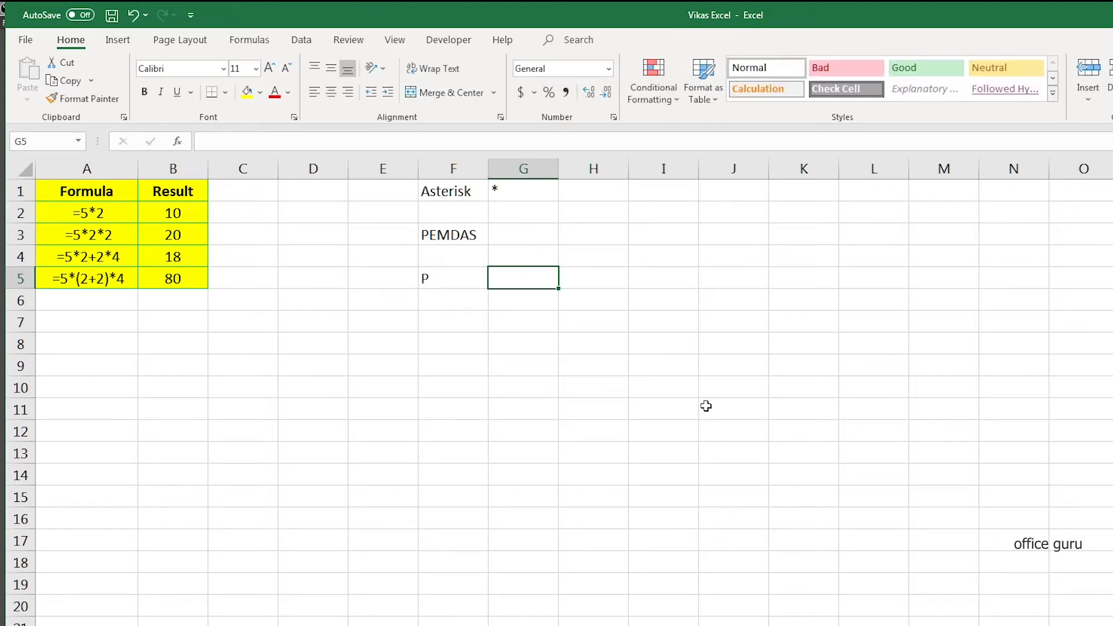
{"action": "type", "text": "Parentheses"}
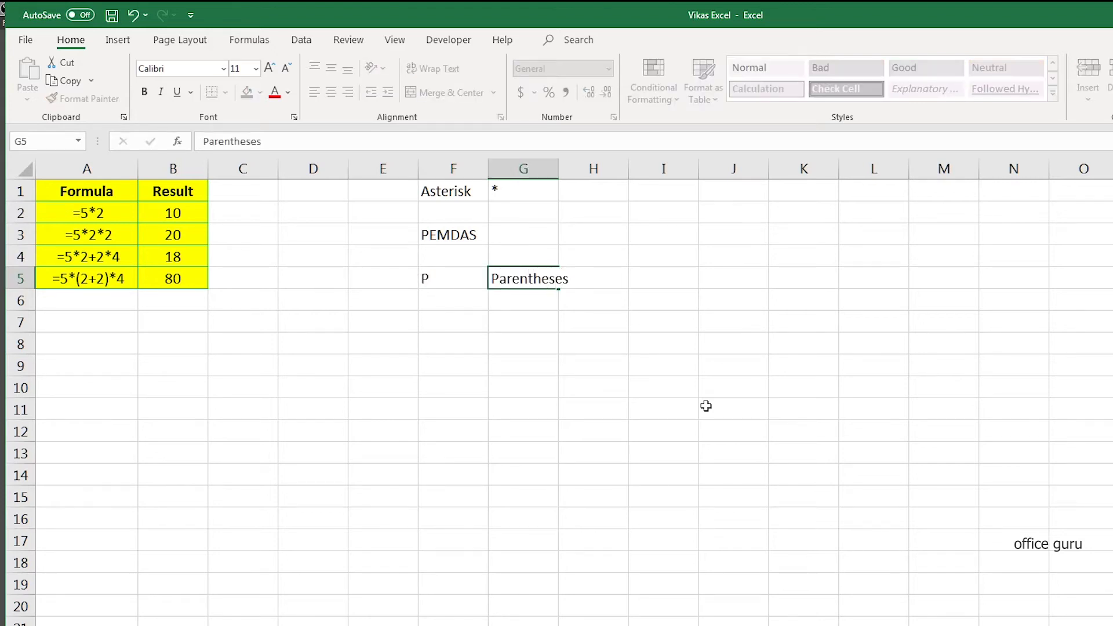
{"action": "key", "text": "Return"}
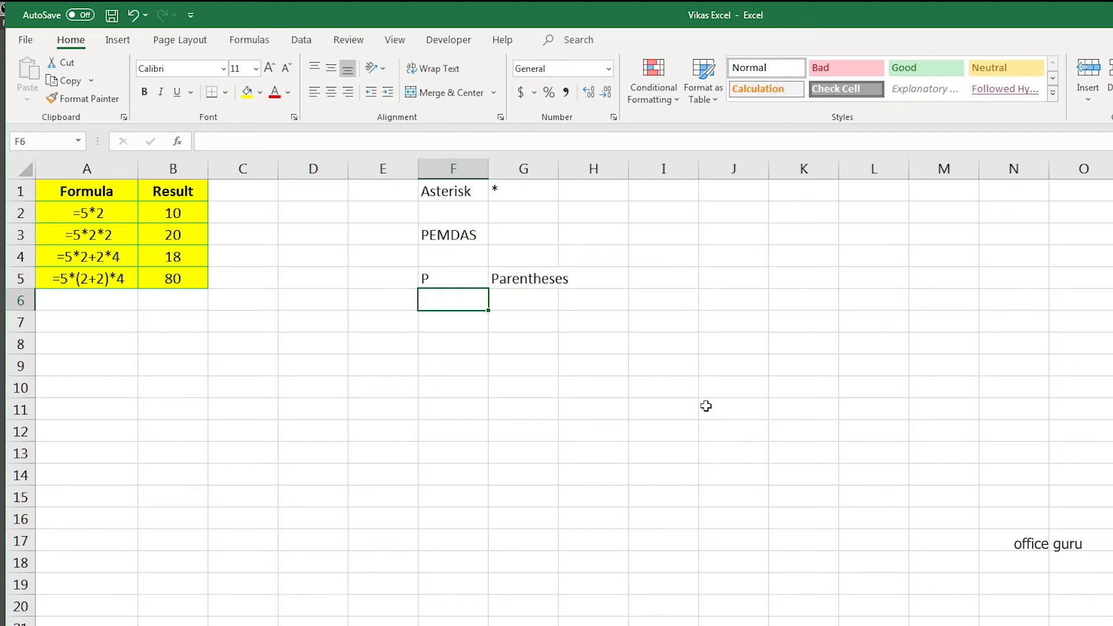
{"action": "type", "text": "E"}
{"action": "key", "text": "Tab"}
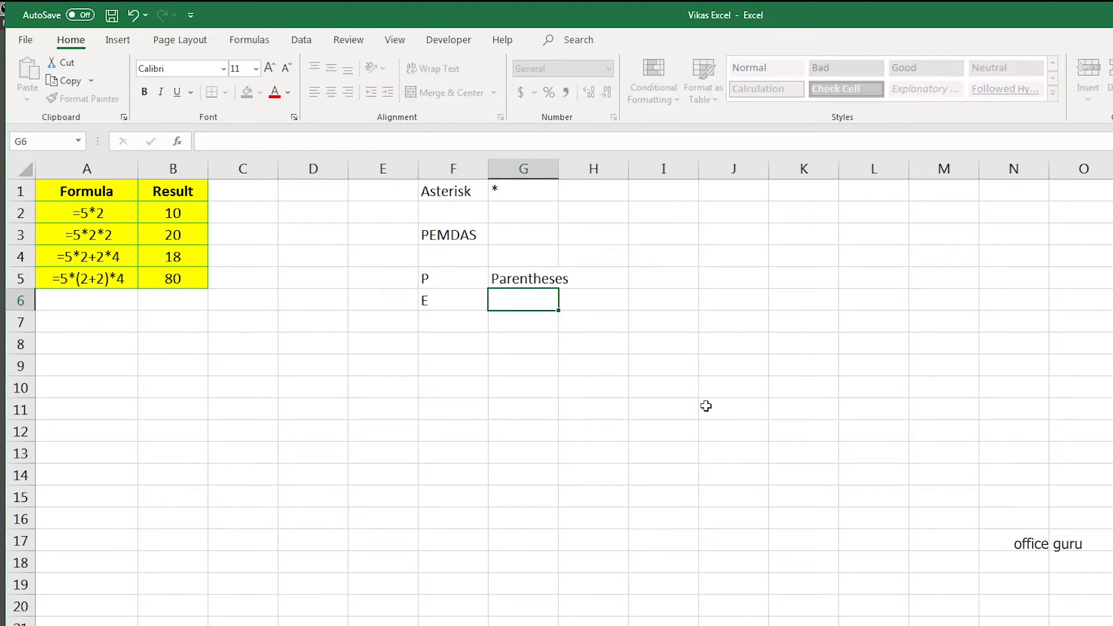
{"action": "type", "text": "Exponents"}
{"action": "key", "text": "Return"}
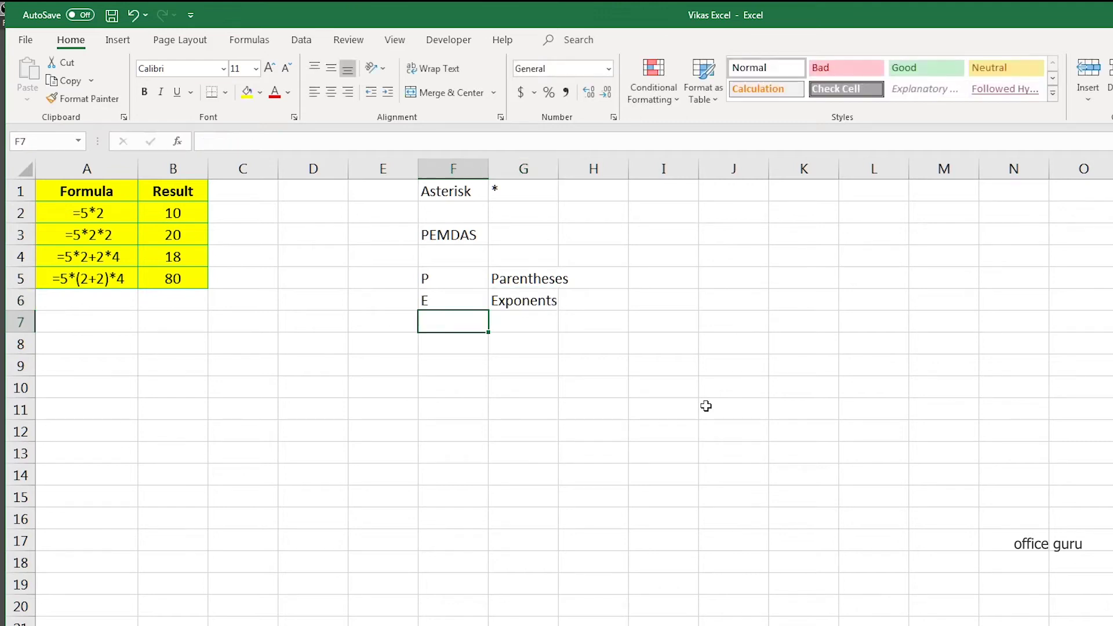
{"action": "type", "text": "M"}
{"action": "key", "text": "Tab"}
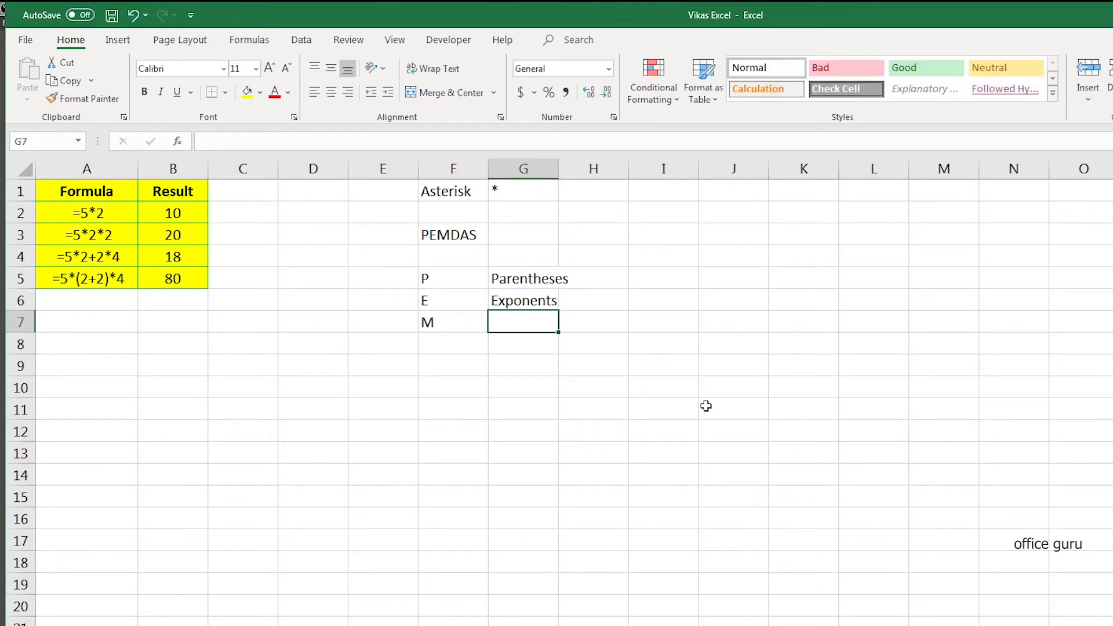
{"action": "type", "text": "Multiplication"}
{"action": "key", "text": "Return"}
Step: Continue the list with D Division, A Addition and S Subtraction
{"action": "type", "text": "D"}
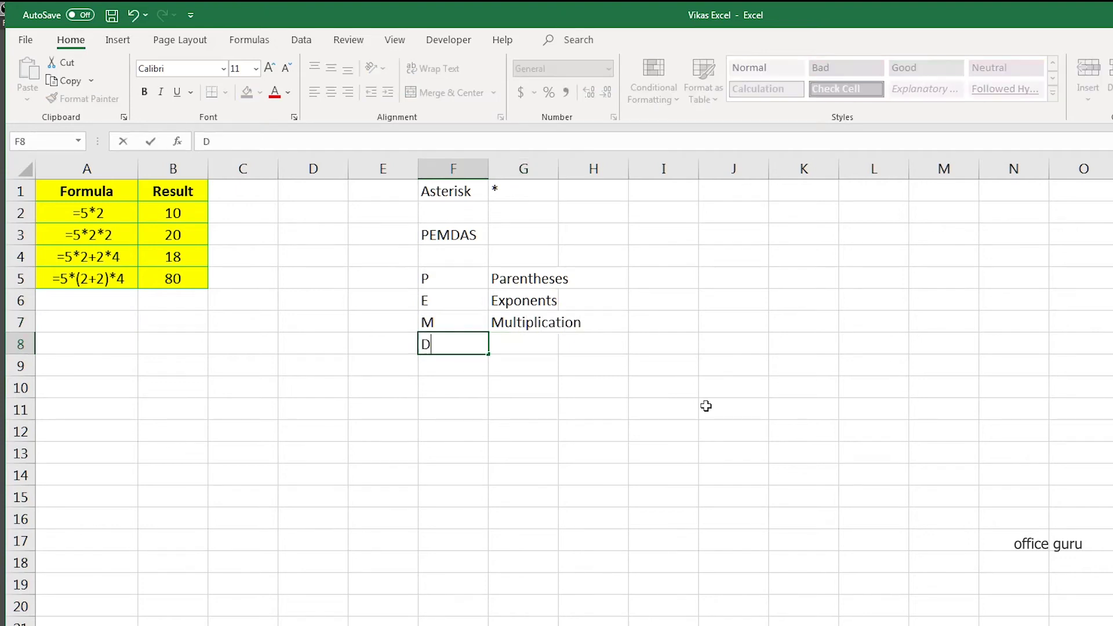
{"action": "key", "text": "Tab"}
{"action": "type", "text": "Division"}
{"action": "key", "text": "BackSpace"}
{"action": "key", "text": "BackSpace"}
{"action": "type", "text": "ion"}
{"action": "key", "text": "Return"}
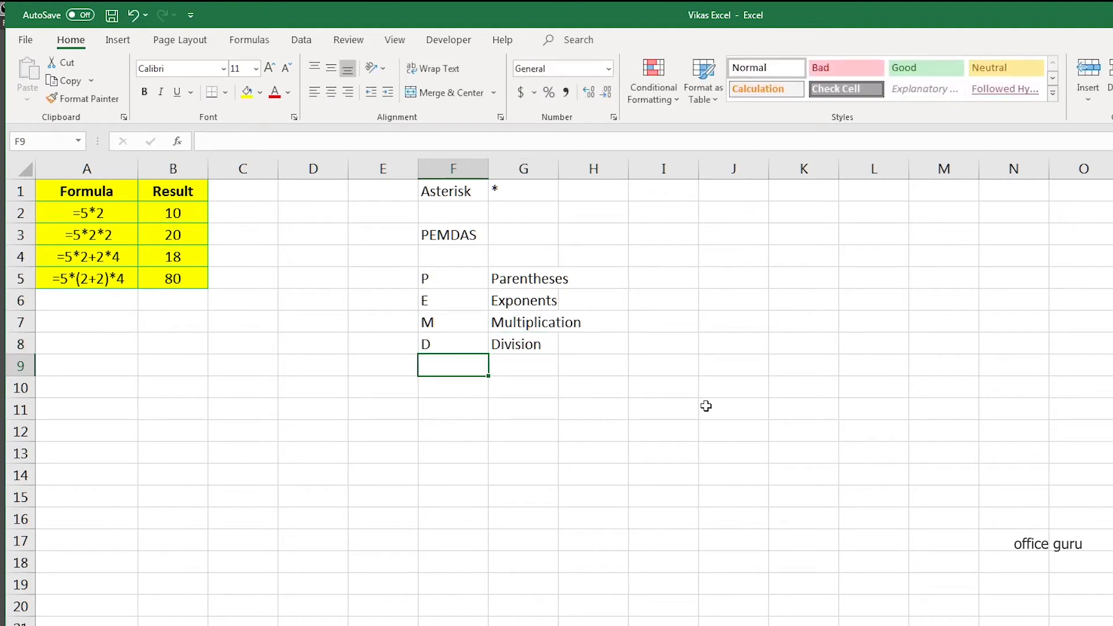
{"action": "type", "text": "A"}
{"action": "key", "text": "Tab"}
{"action": "type", "text": "Add"}
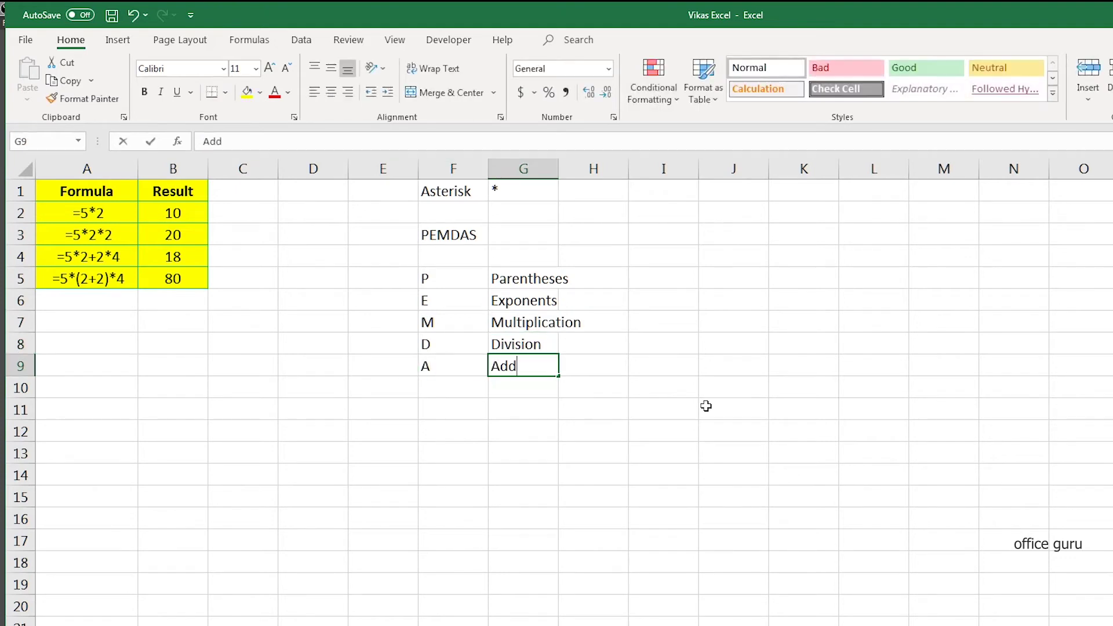
{"action": "type", "text": "ition"}
{"action": "key", "text": "Return"}
{"action": "type", "text": "S"}
{"action": "key", "text": "Tab"}
{"action": "type", "text": "Subtraction"}
{"action": "key", "text": "Return"}
Step: AutoFit column G to fit the words Parentheses through Subtraction
{"action": "key", "text": "Up"}
{"action": "key", "text": "Up"}
{"action": "key", "text": "Up"}
{"action": "key", "text": "Up"}
{"action": "key", "text": "Up"}
{"action": "key", "text": "Right"}
{"action": "key", "text": "ctrl+shift+Down"}
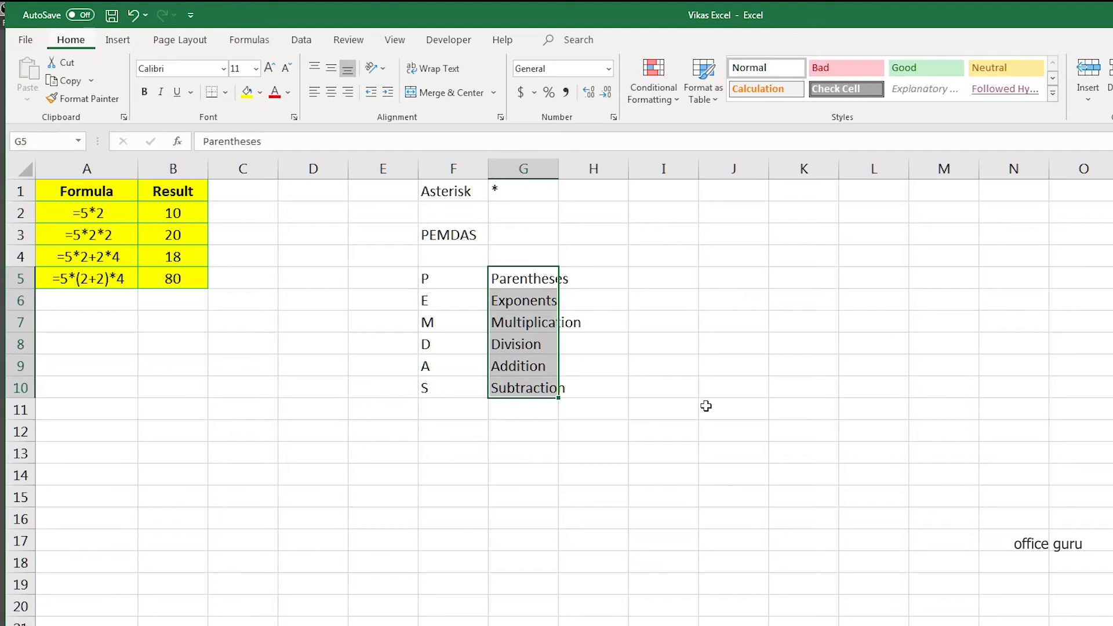
{"action": "key", "text": "alt+h"}
{"action": "key", "text": "o"}
{"action": "key", "text": "i"}
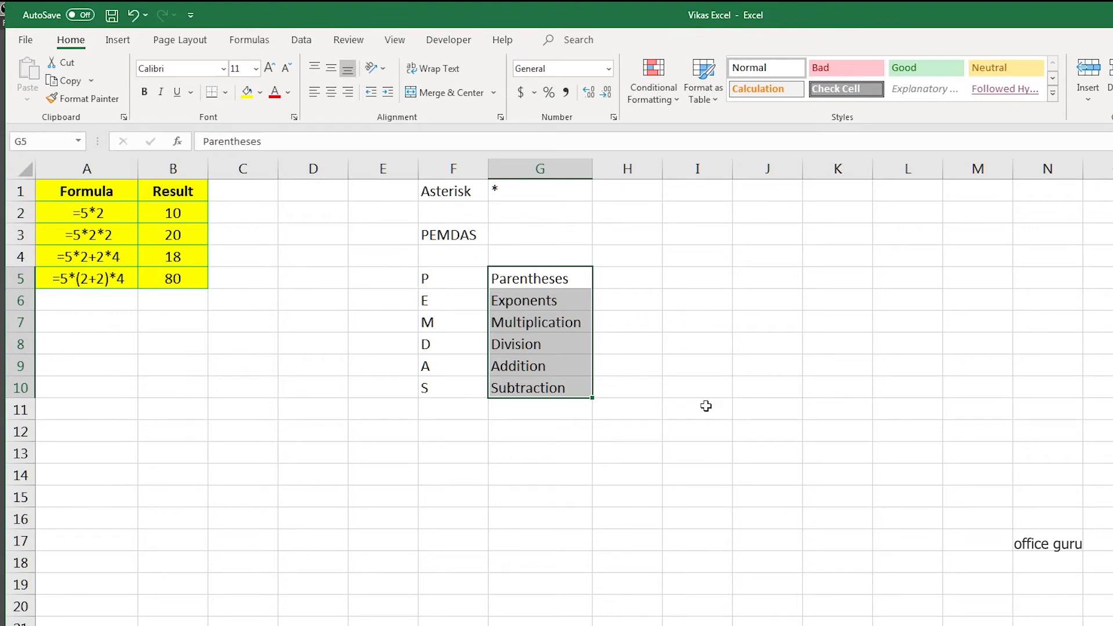
{"action": "left_click", "coordinate": [547, 278]}
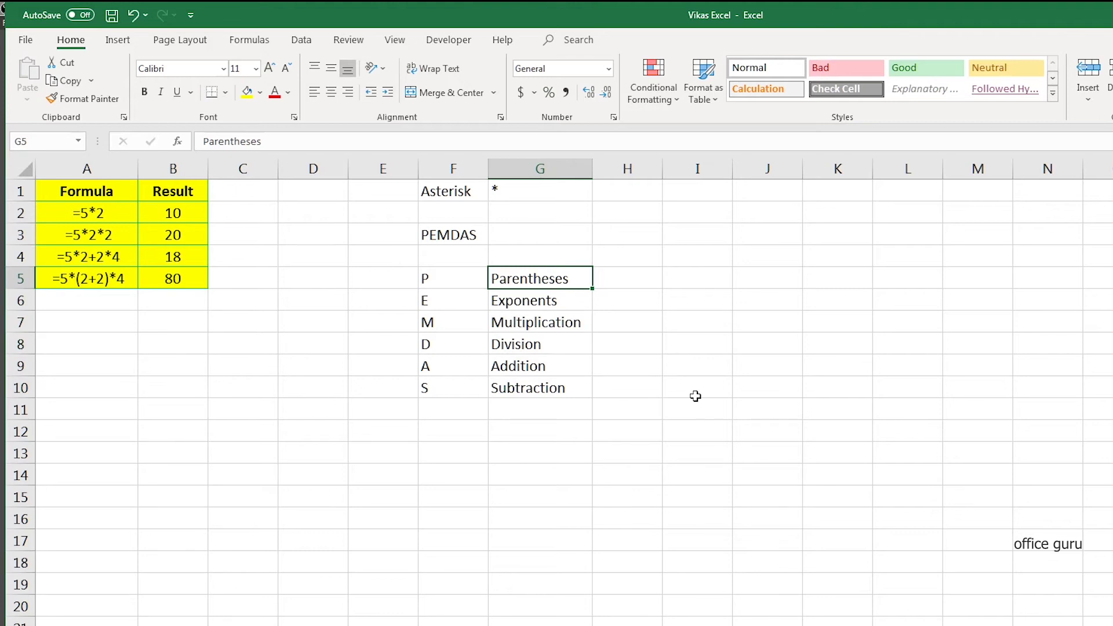
{"action": "left_click", "coordinate": [569, 302]}
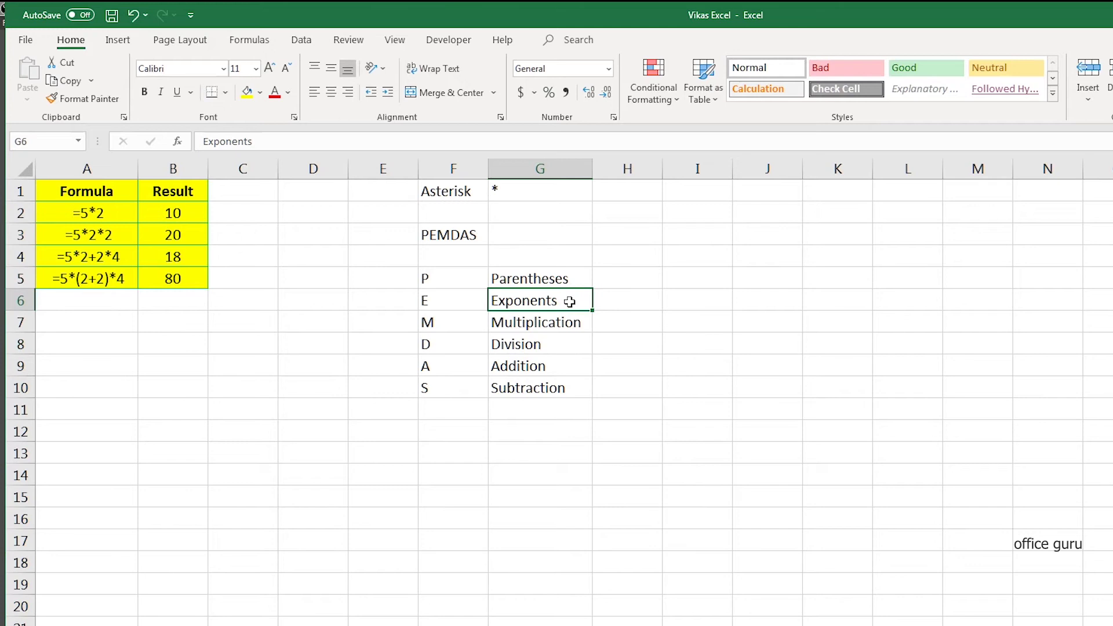
{"action": "left_click", "coordinate": [564, 324]}
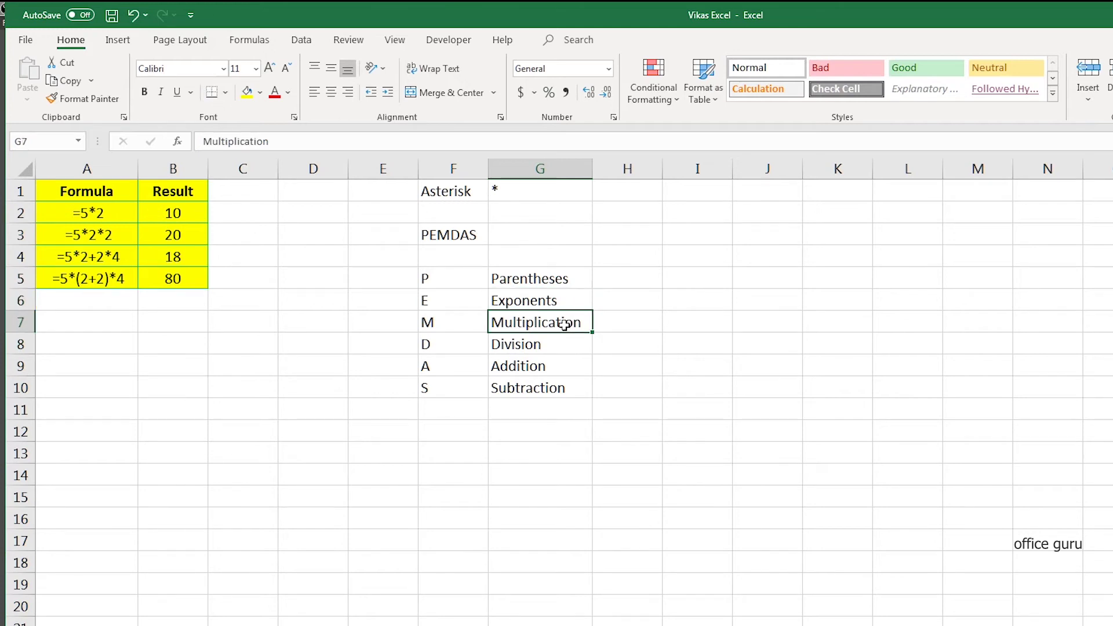
{"action": "left_click", "coordinate": [558, 343]}
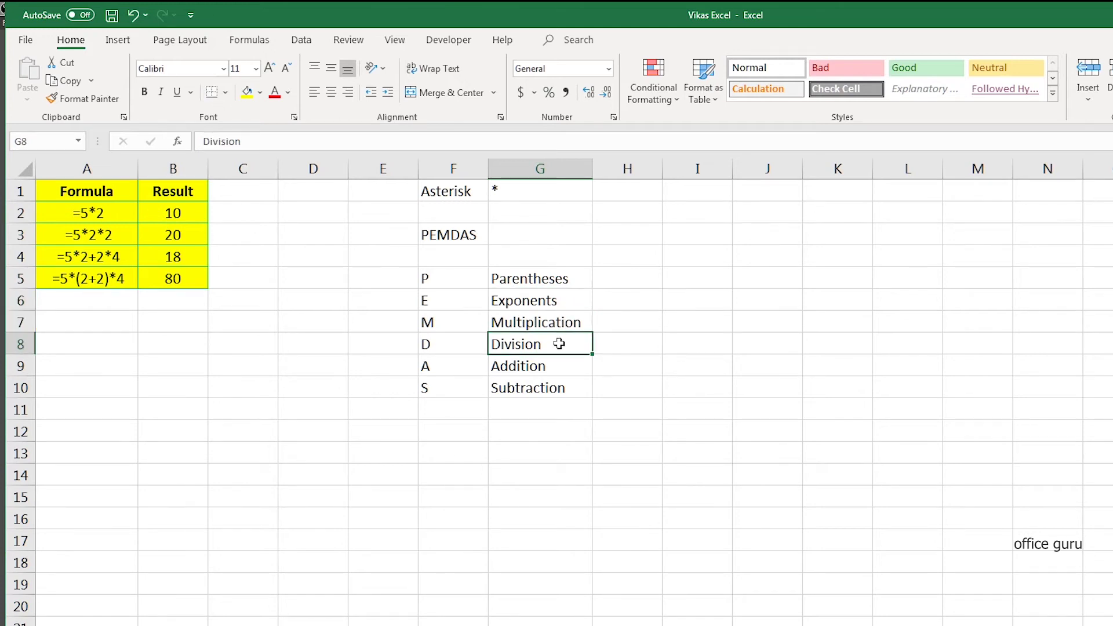
{"action": "left_click", "coordinate": [565, 370]}
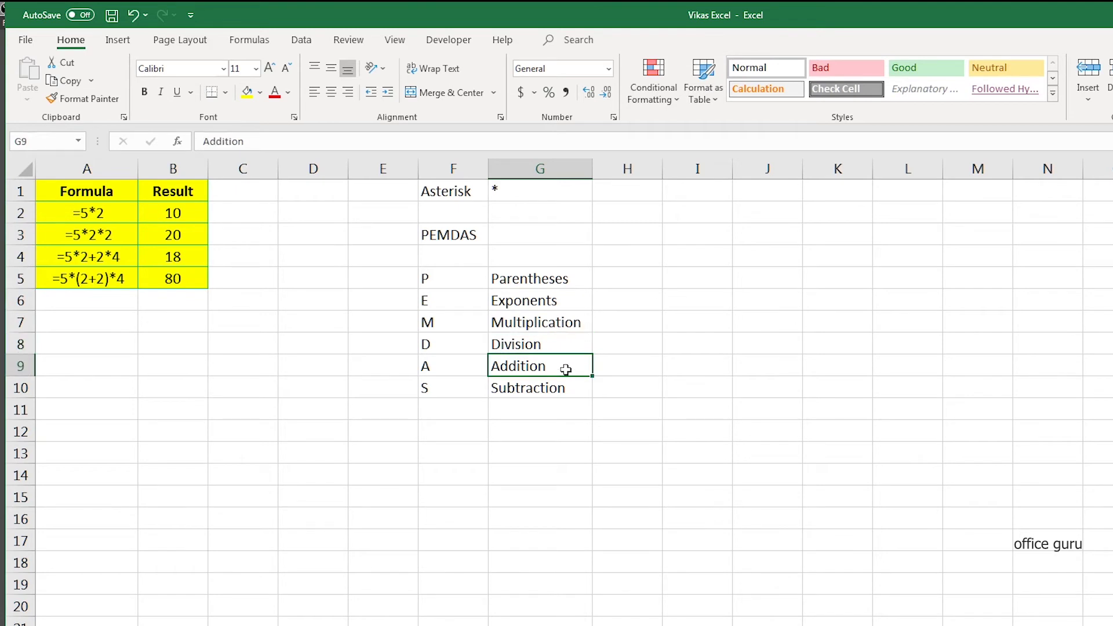
{"action": "left_click", "coordinate": [574, 391]}
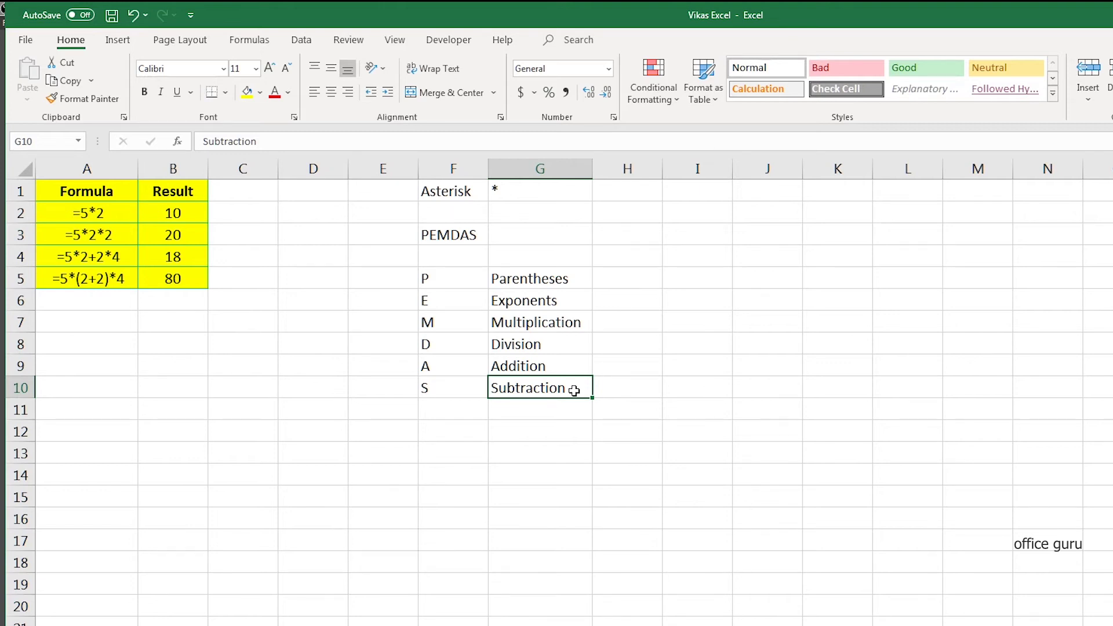
{"action": "left_click", "coordinate": [516, 451]}
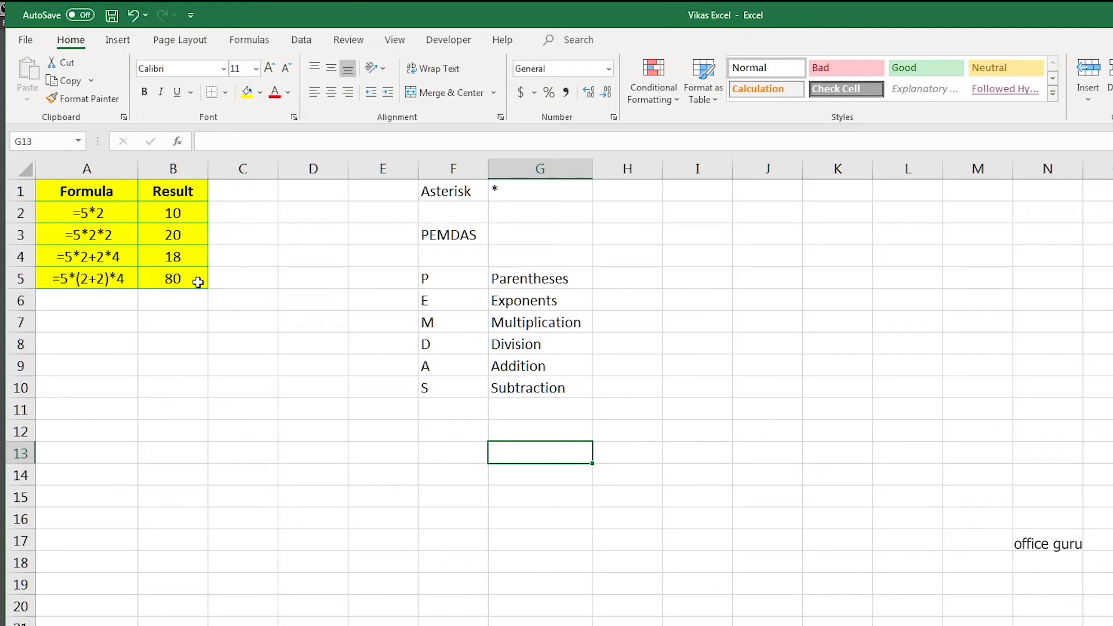
{"action": "left_click", "coordinate": [380, 426]}
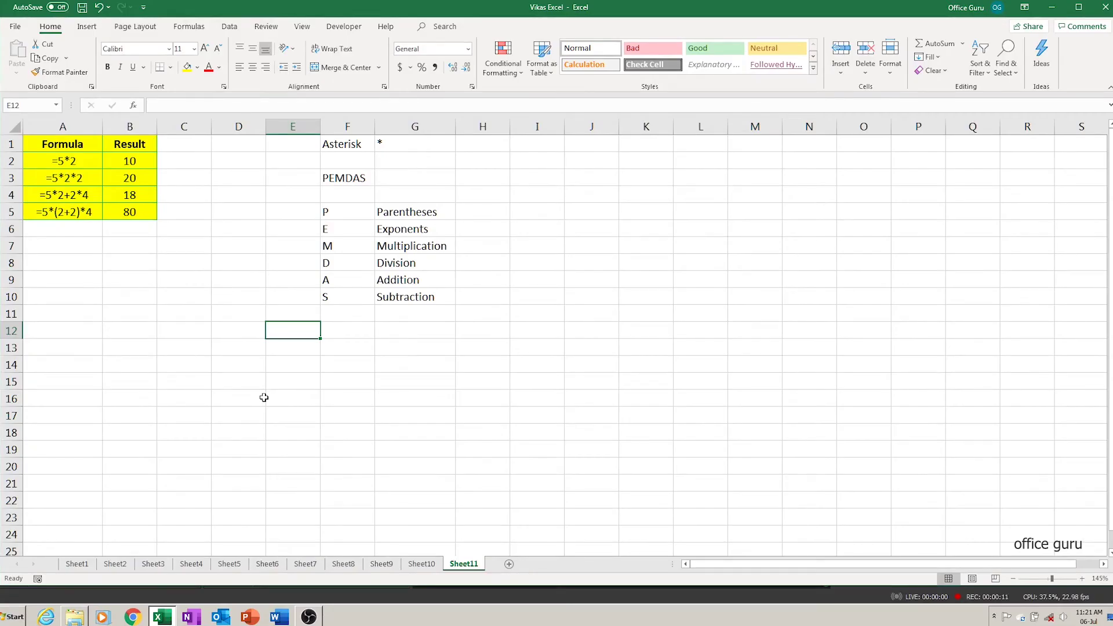
Step: Enter a bold Product heading in A10
{"action": "key", "text": "Left"}
{"action": "key", "text": "Left"}
{"action": "key", "text": "Left"}
{"action": "key", "text": "Left"}
{"action": "key", "text": "Up"}
{"action": "key", "text": "Up"}
{"action": "type", "text": "P"}
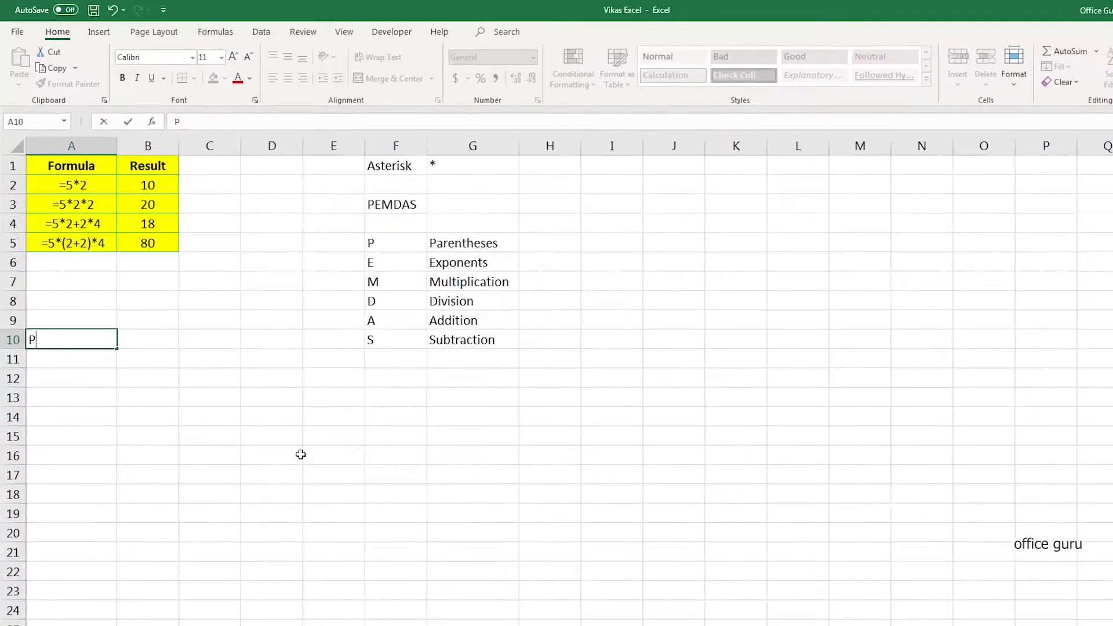
{"action": "type", "text": "roduct"}
{"action": "key", "text": "Return"}
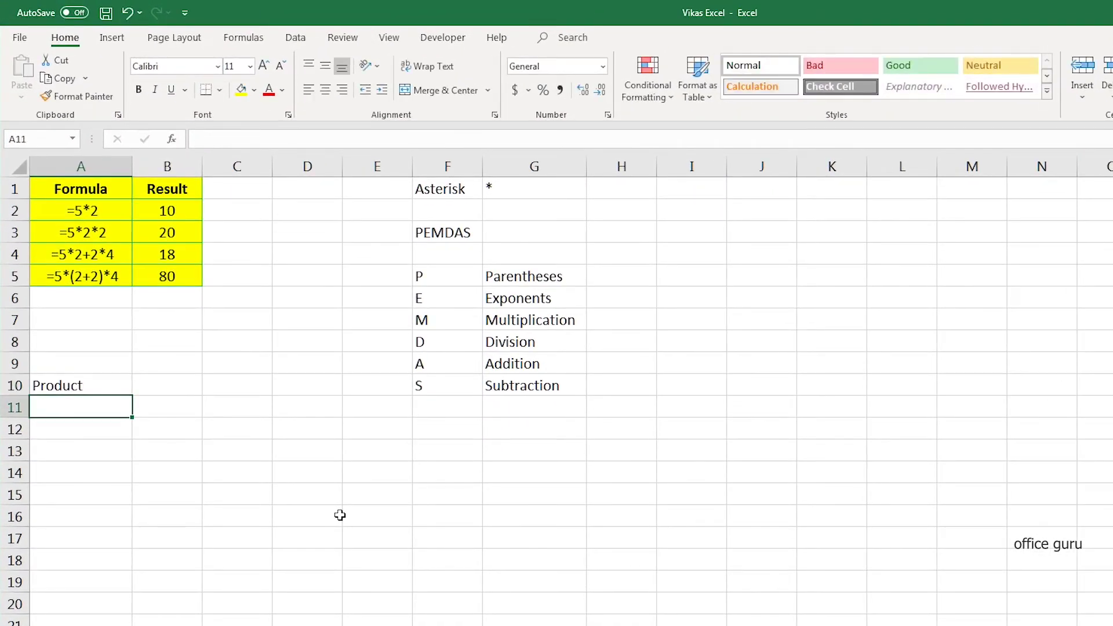
{"action": "key", "text": "Up"}
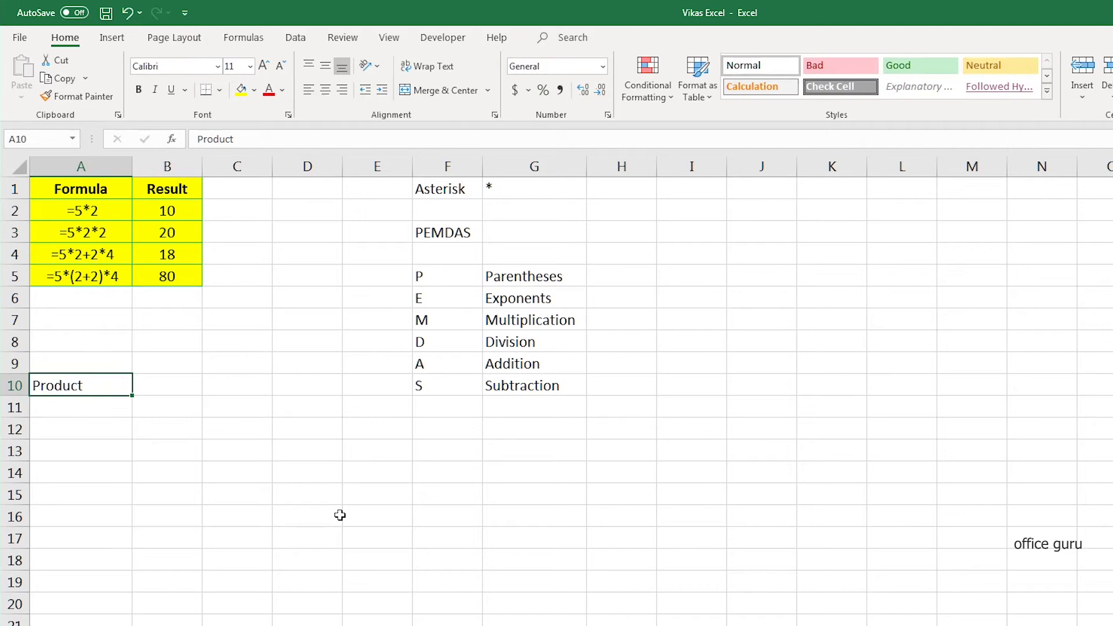
{"action": "key", "text": "ctrl+b"}
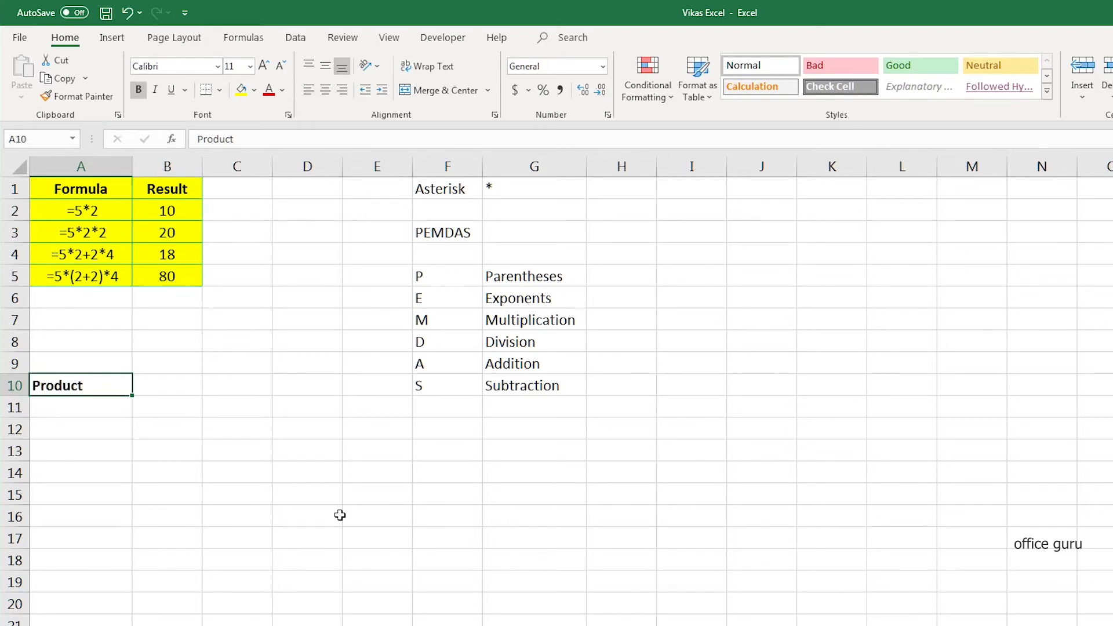
Step: List the numbers 5, 2, 2 and 4 in A12:A15
{"action": "key", "text": "Down"}
{"action": "key", "text": "Down"}
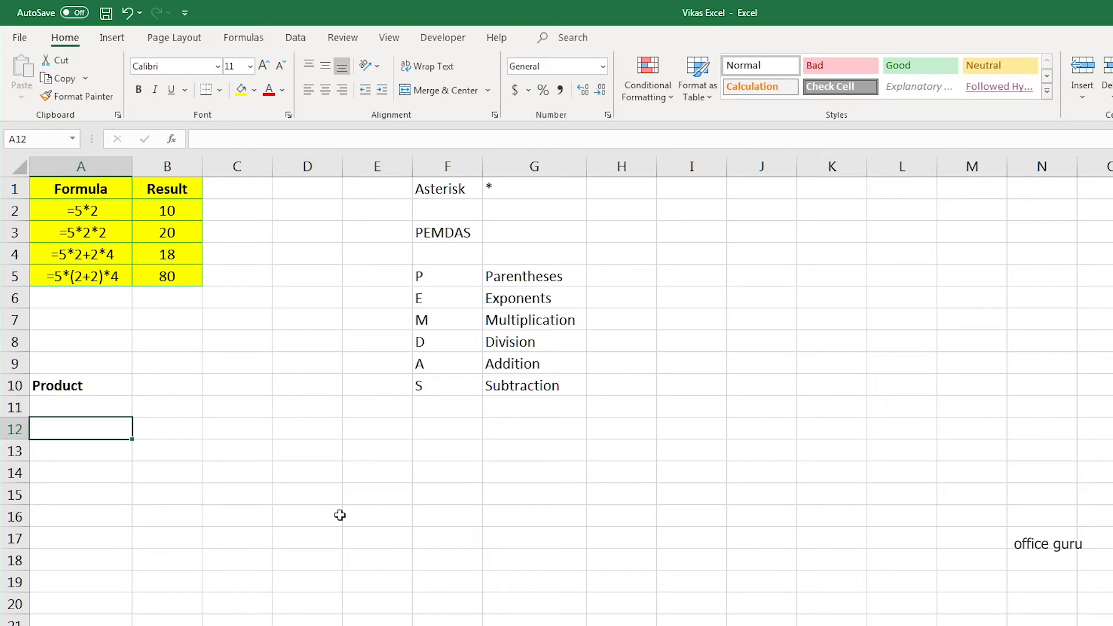
{"action": "type", "text": "3"}
{"action": "key", "text": "Return"}
{"action": "key", "text": "ctrl+z"}
{"action": "type", "text": "5"}
{"action": "key", "text": "Return"}
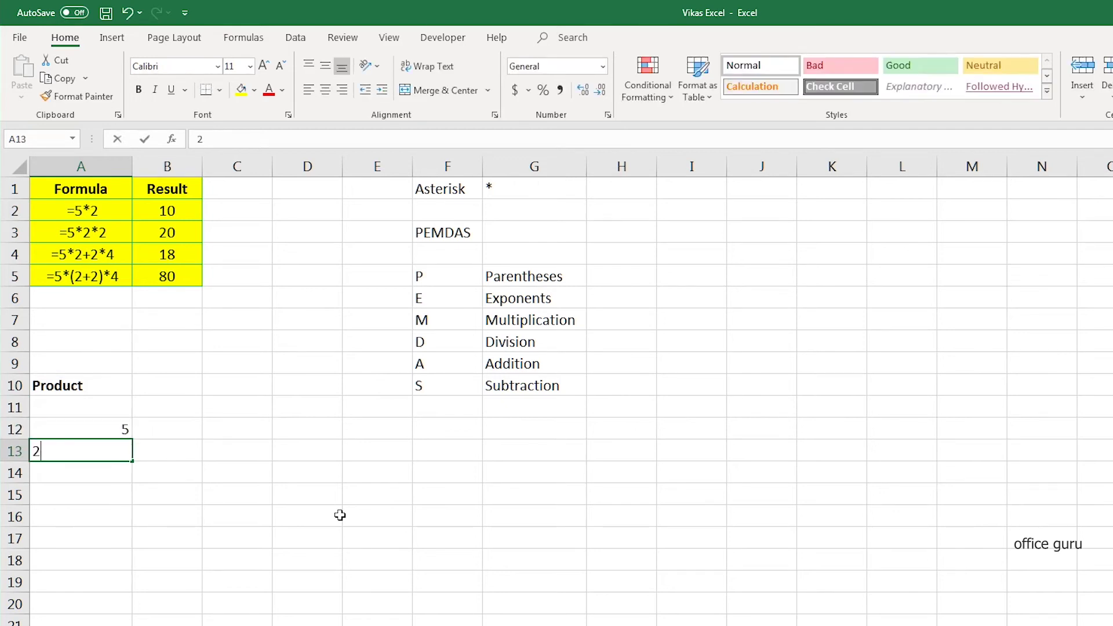
{"action": "type", "text": "2"}
{"action": "key", "text": "Return"}
{"action": "type", "text": "2"}
{"action": "key", "text": "Return"}
{"action": "type", "text": "4"}
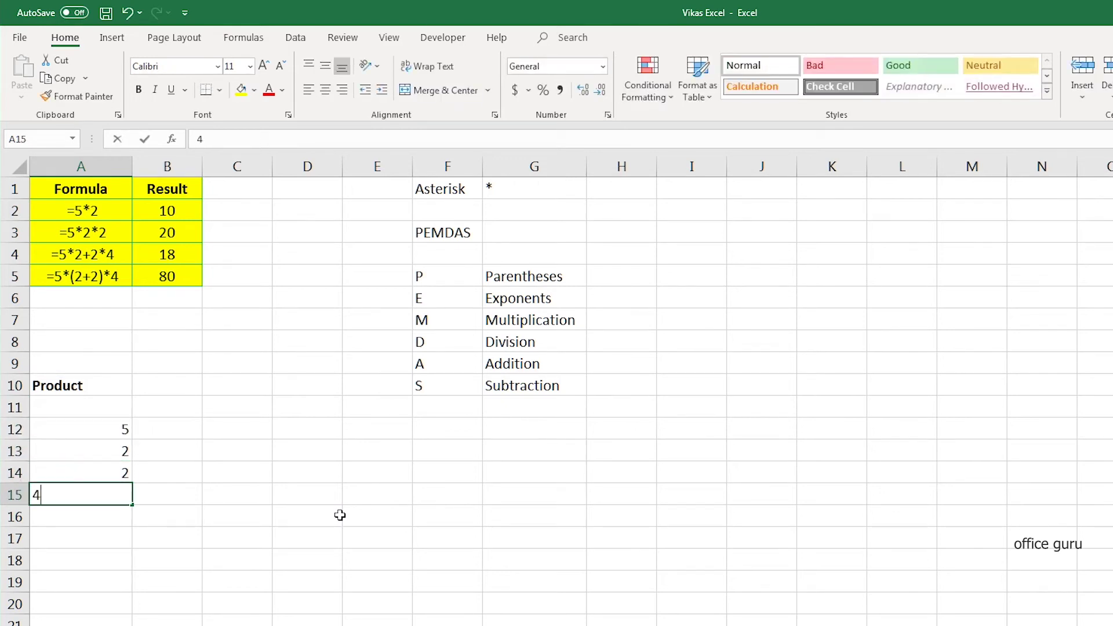
{"action": "key", "text": "Return"}
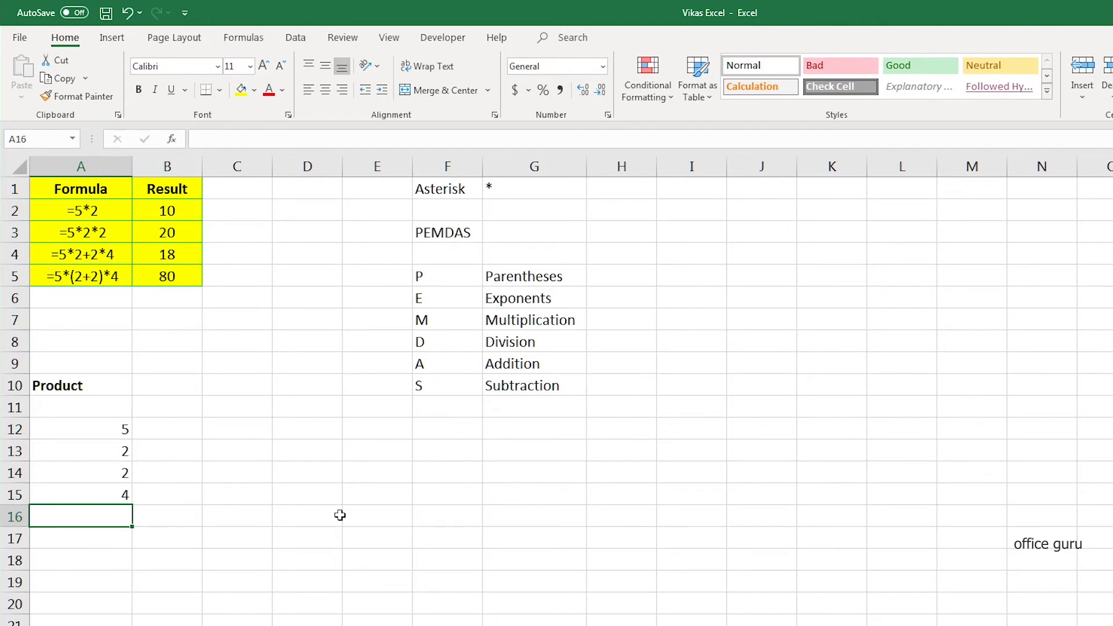
{"action": "key", "text": "Right"}
{"action": "key", "text": "Right"}
{"action": "key", "text": "Up"}
{"action": "key", "text": "Up"}
{"action": "key", "text": "Up"}
{"action": "key", "text": "Up"}
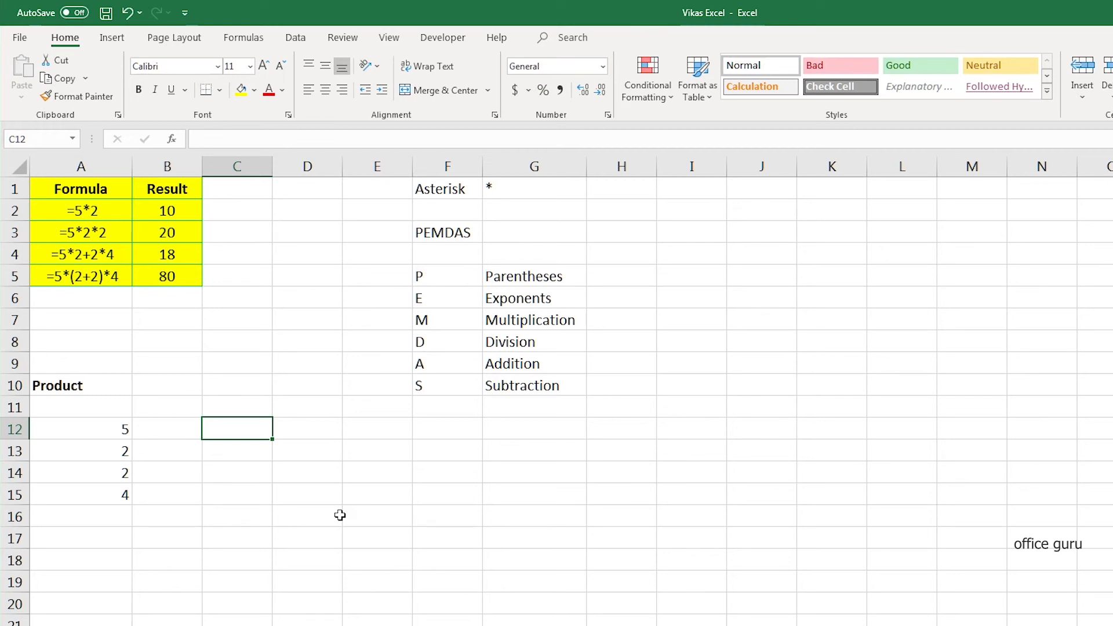
{"action": "key", "text": "Left"}
{"action": "key", "text": "Left"}
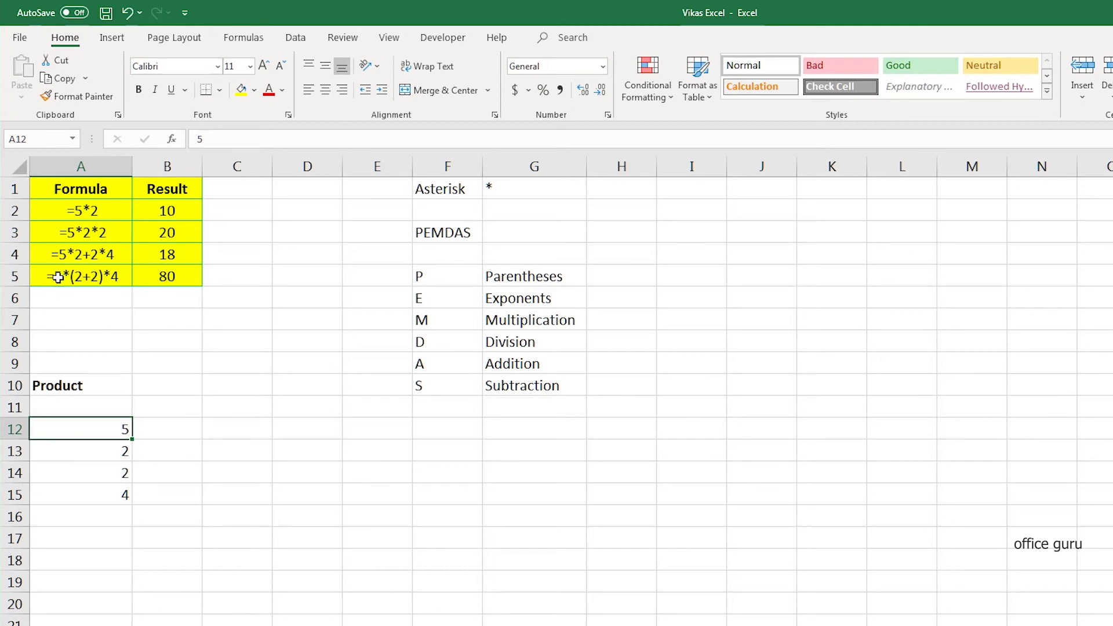
Step: Enter =PRODUCT(5,2+2,4) in C12 so it returns 80
{"action": "left_click", "coordinate": [238, 434]}
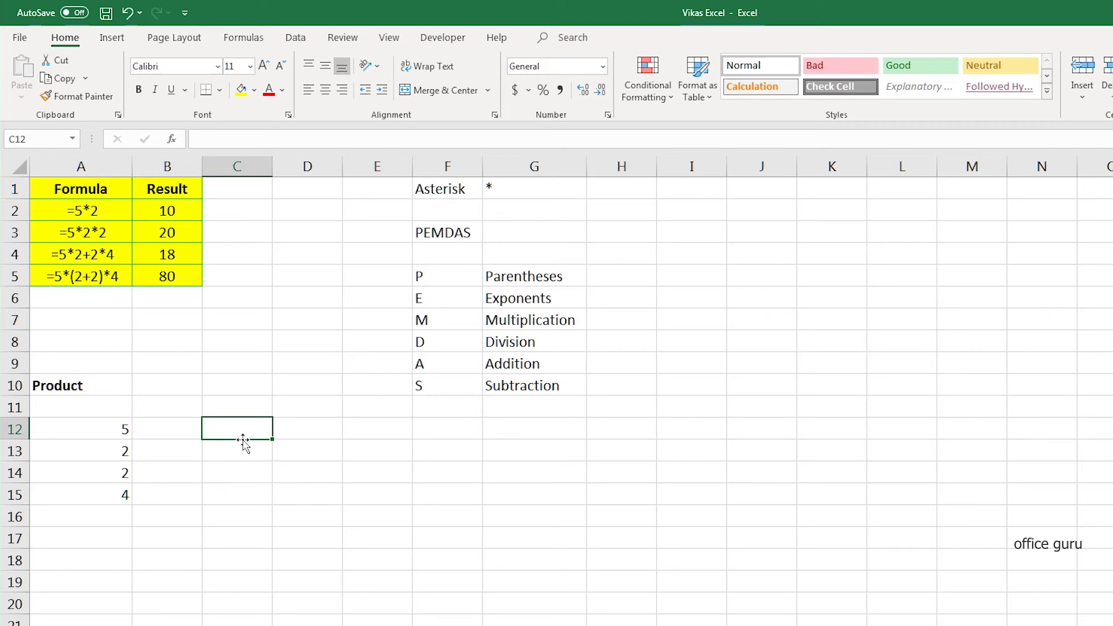
{"action": "type", "text": "="}
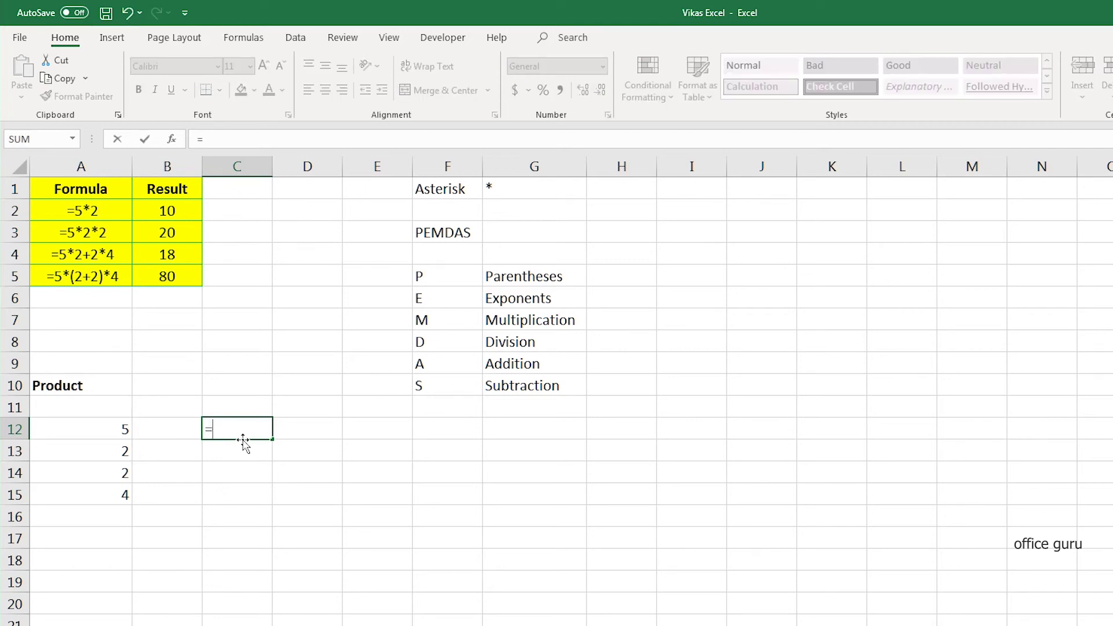
{"action": "type", "text": "Produ"}
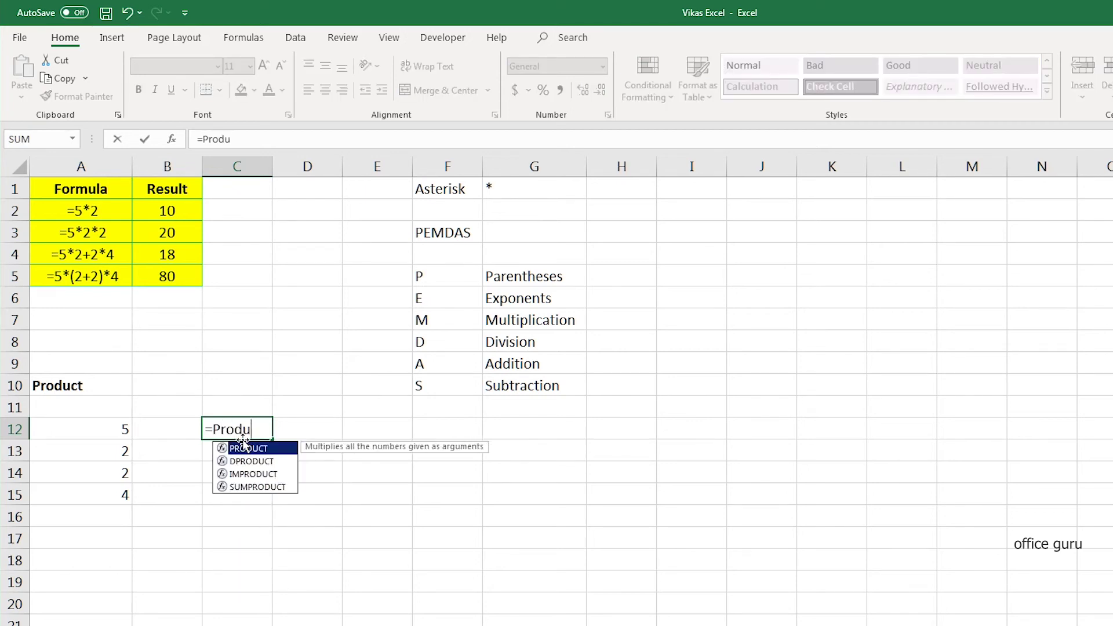
{"action": "double_click", "coordinate": [243, 447]}
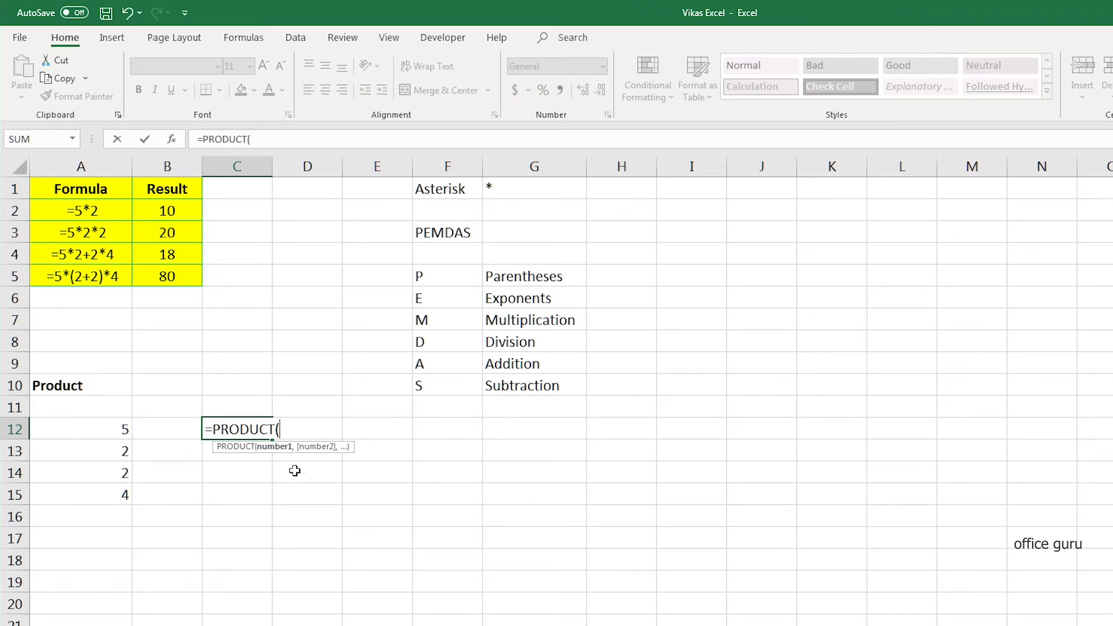
{"action": "left_click", "coordinate": [116, 431]}
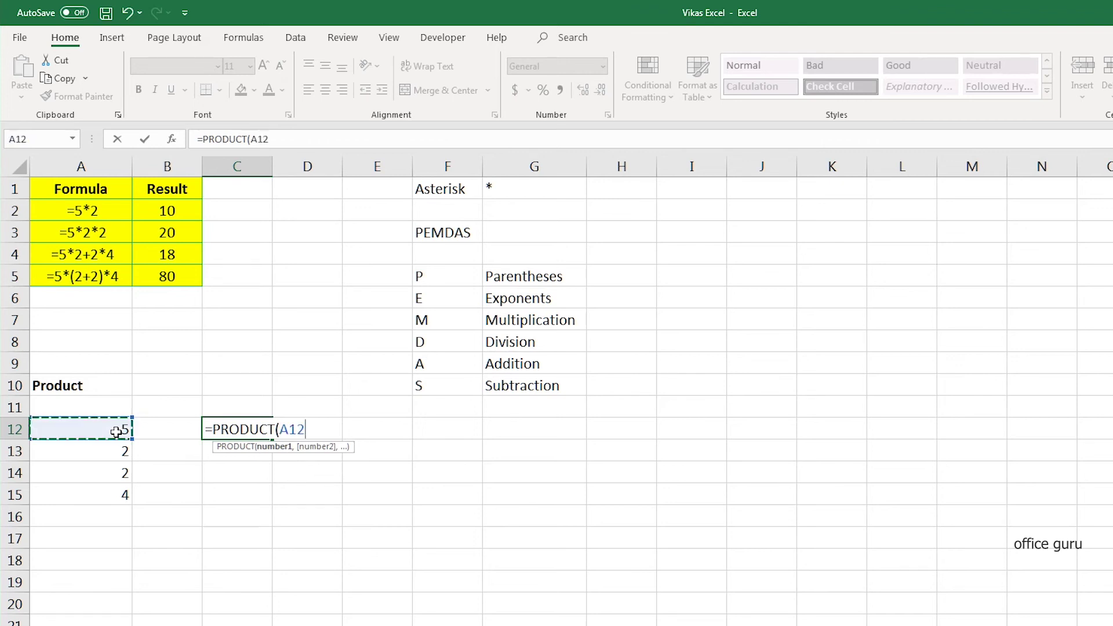
{"action": "type", "text": ","}
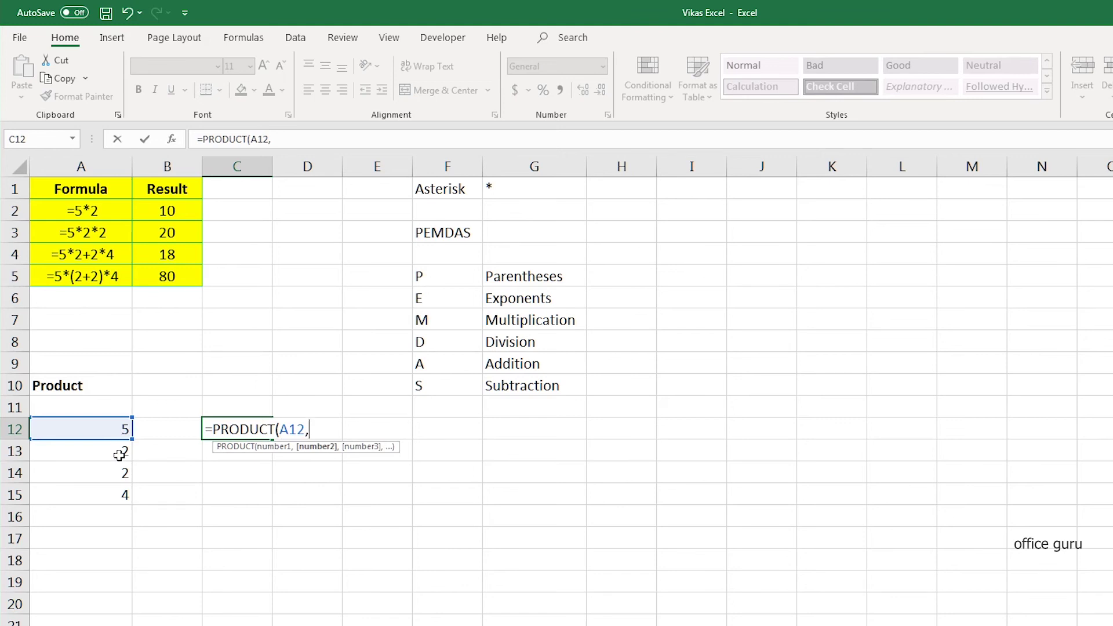
{"action": "left_click", "coordinate": [118, 453]}
{"action": "type", "text": "+"}
{"action": "left_click", "coordinate": [119, 473]}
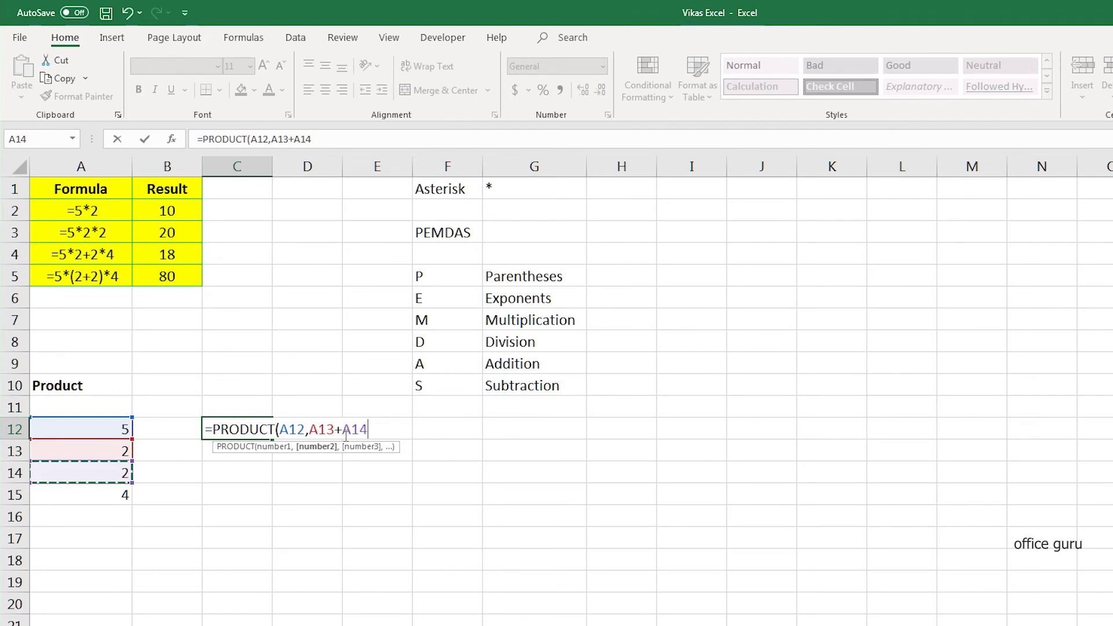
{"action": "key", "text": "BackSpace"}
{"action": "key", "text": "BackSpace"}
{"action": "key", "text": "BackSpace"}
{"action": "key", "text": "BackSpace"}
{"action": "key", "text": "BackSpace"}
{"action": "key", "text": "BackSpace"}
{"action": "key", "text": "BackSpace"}
{"action": "key", "text": "BackSpace"}
{"action": "key", "text": "BackSpace"}
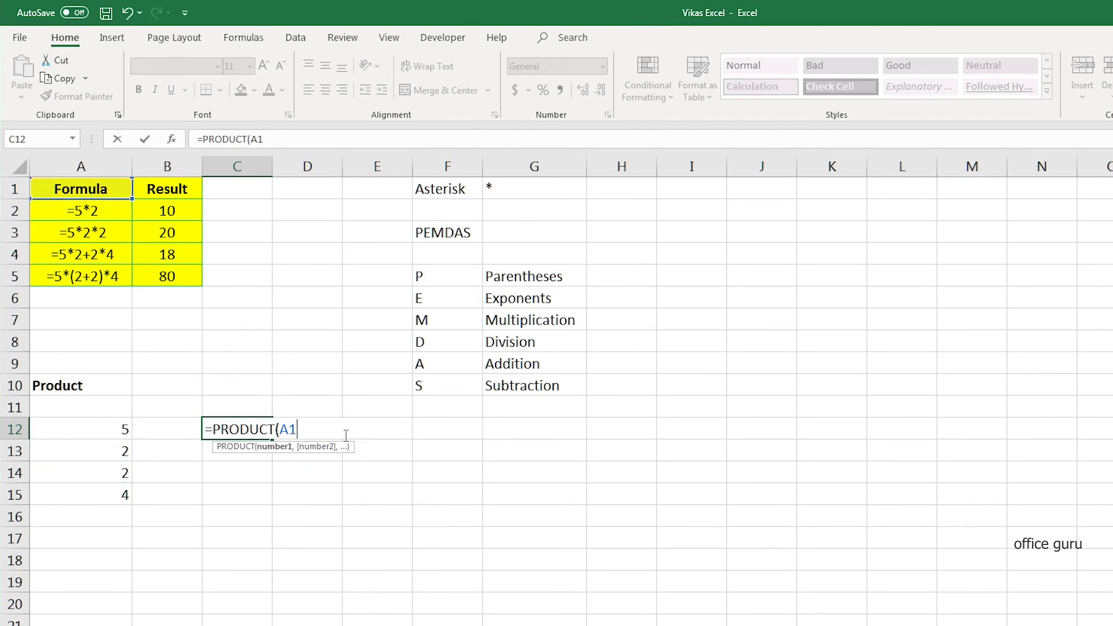
{"action": "key", "text": "BackSpace"}
{"action": "key", "text": "BackSpace"}
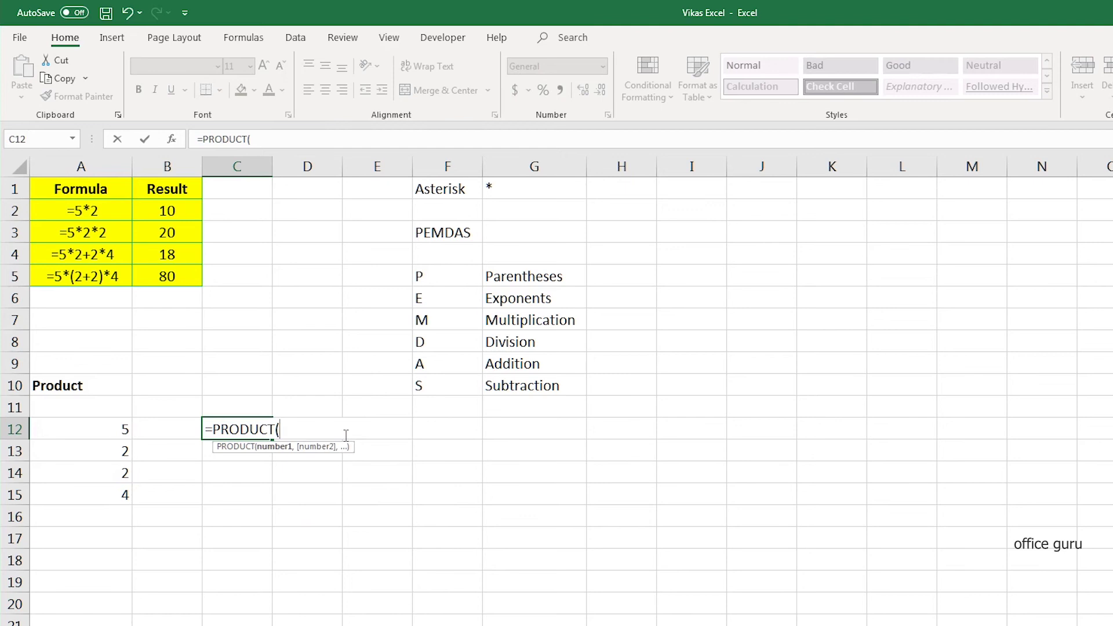
{"action": "type", "text": "5,2+2,4"}
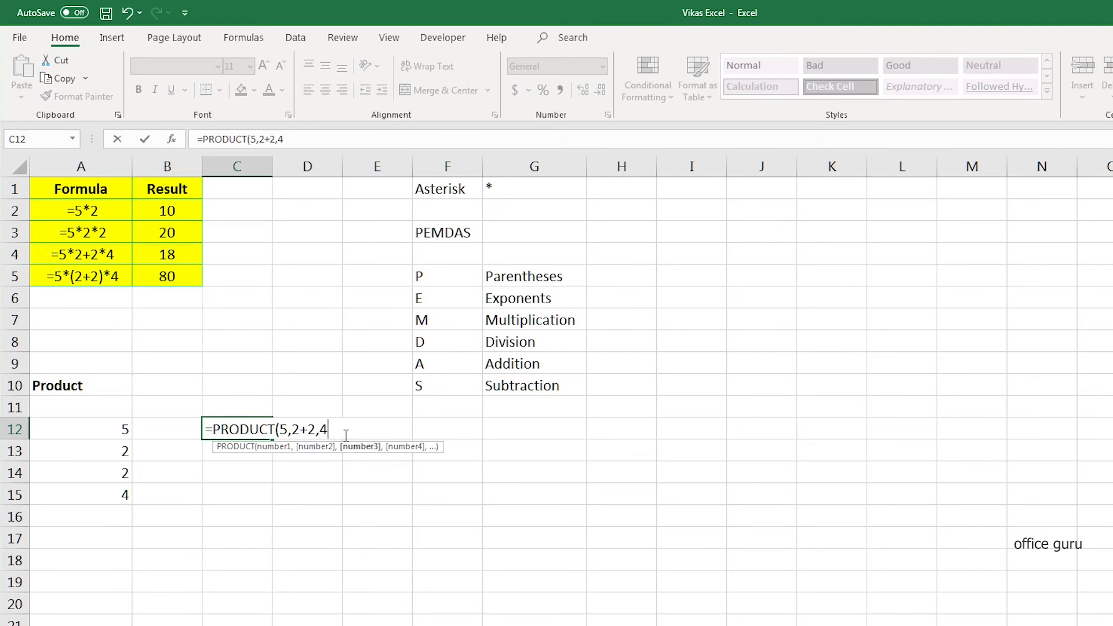
{"action": "type", "text": ")"}
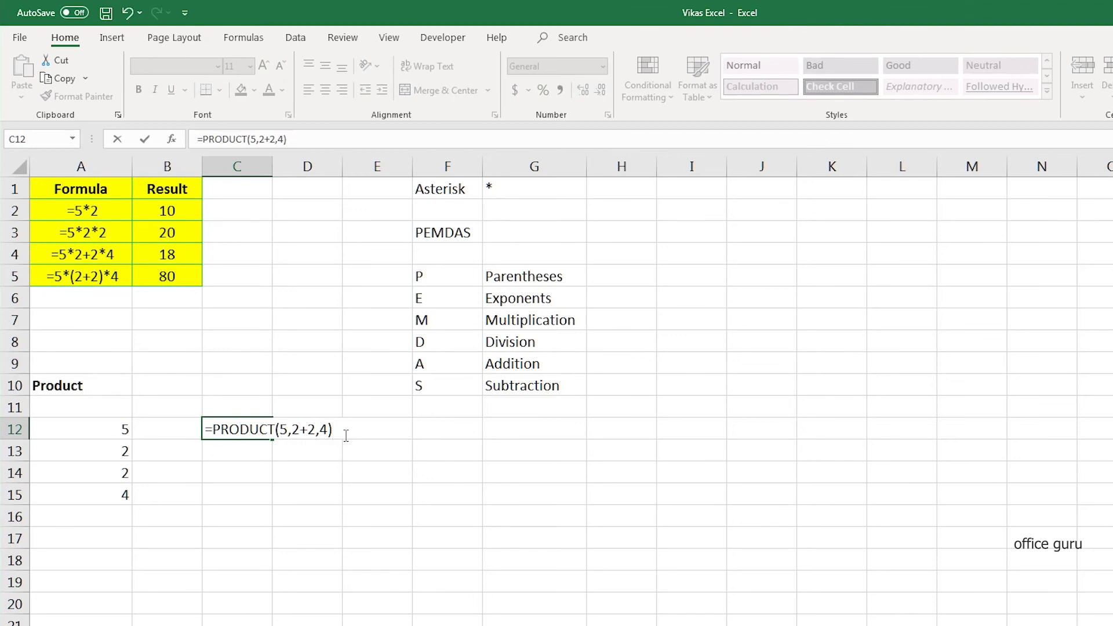
{"action": "key", "text": "Return"}
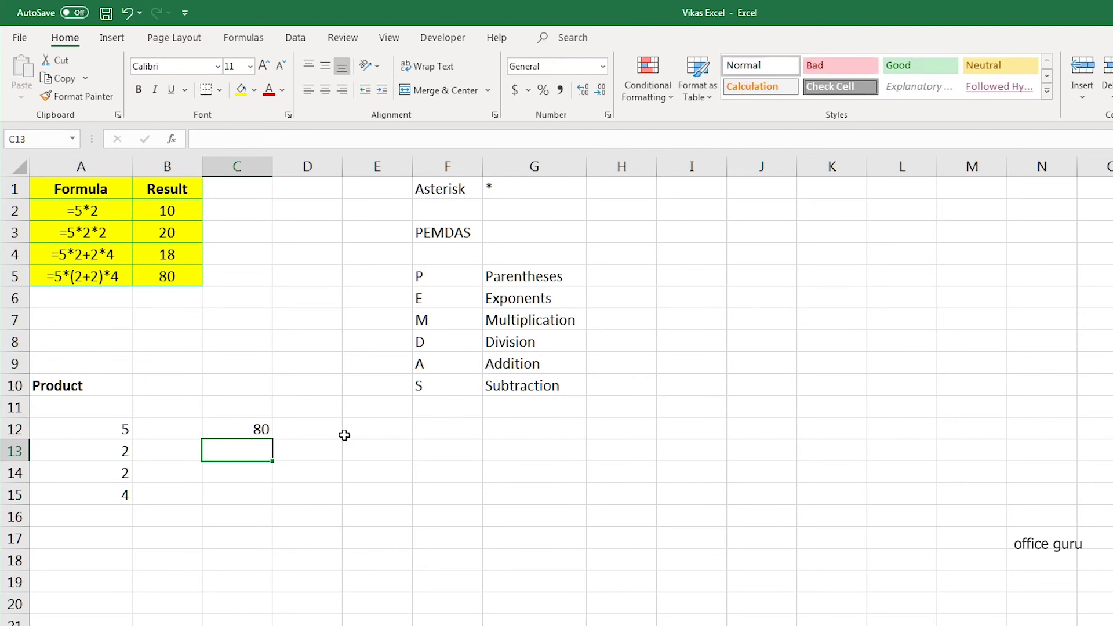
{"action": "left_click", "coordinate": [257, 432]}
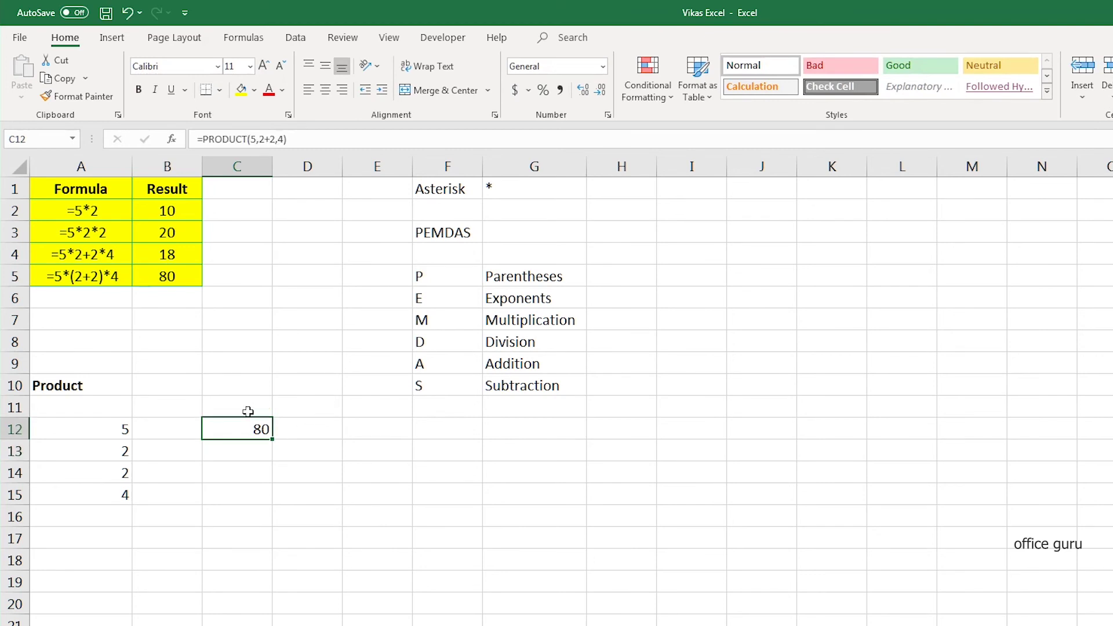
{"action": "left_click", "coordinate": [164, 275]}
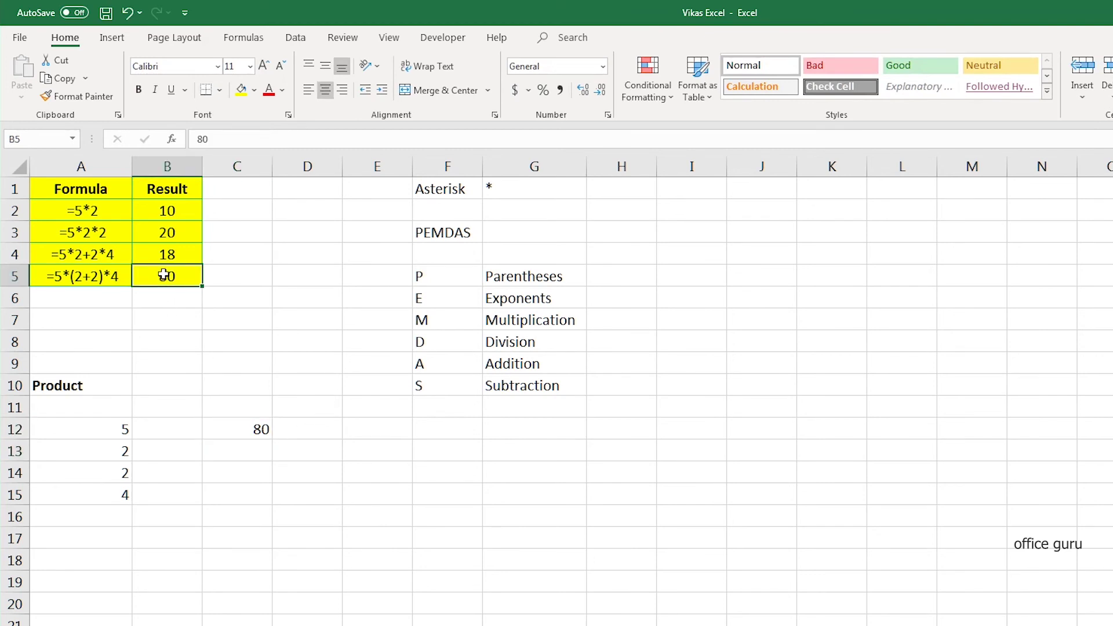
{"action": "left_click", "coordinate": [235, 470]}
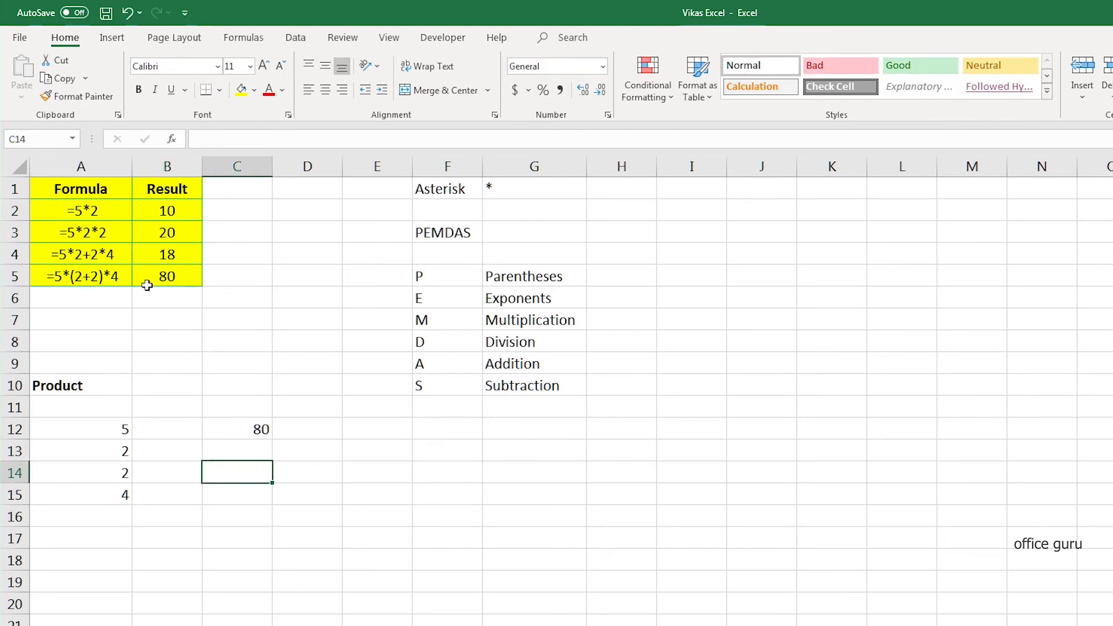
{"action": "left_click", "coordinate": [226, 449]}
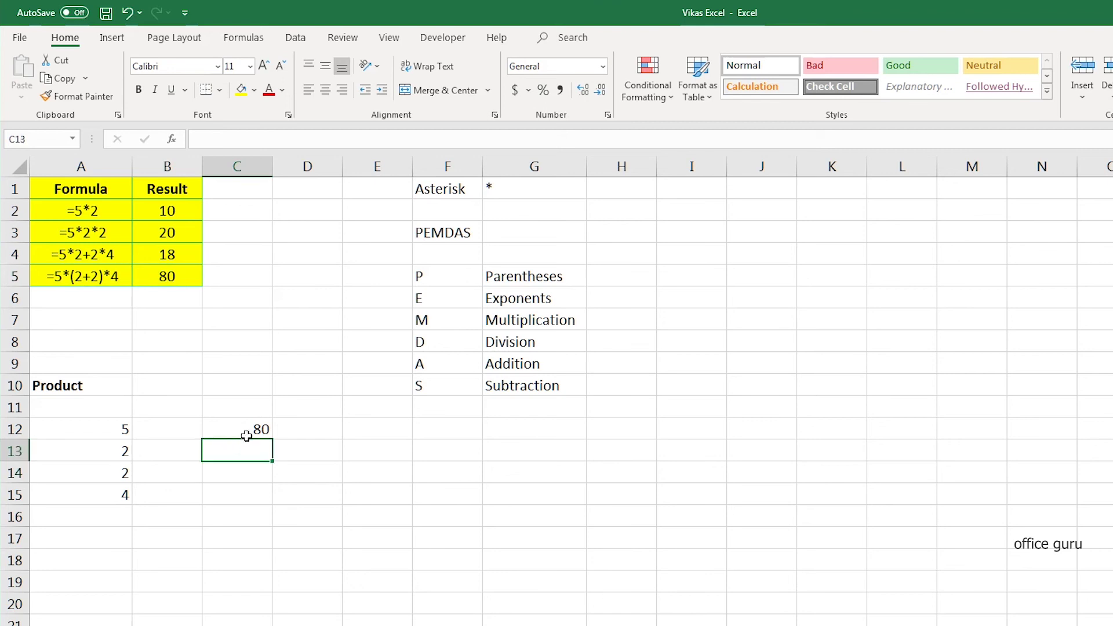
{"action": "left_click", "coordinate": [253, 429]}
{"action": "key", "text": "F2"}
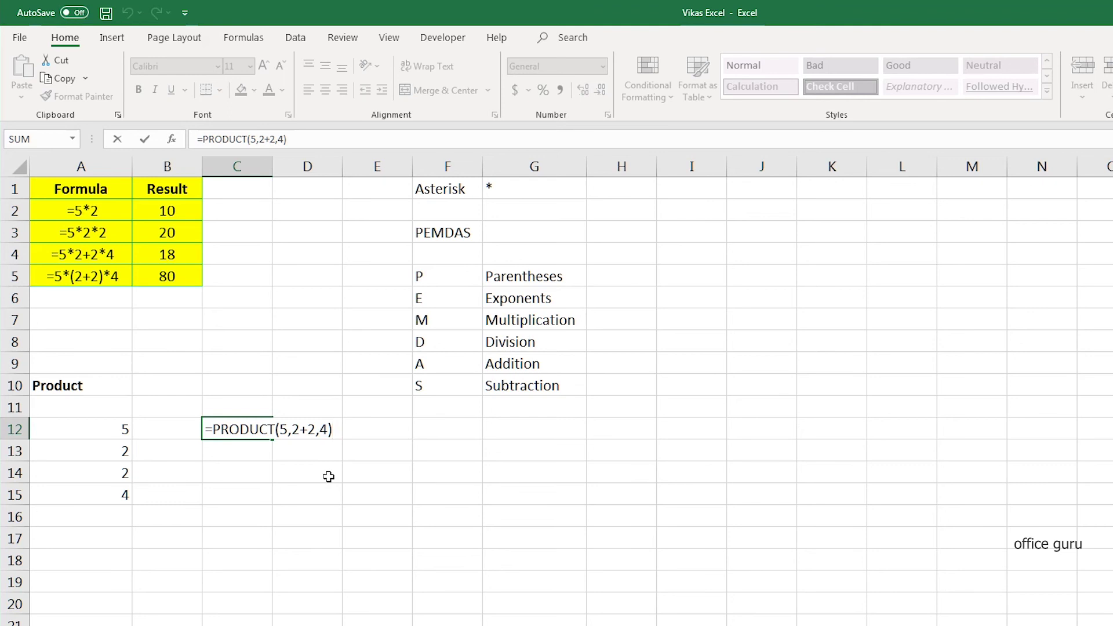
{"action": "key", "text": "ctrl+Return"}
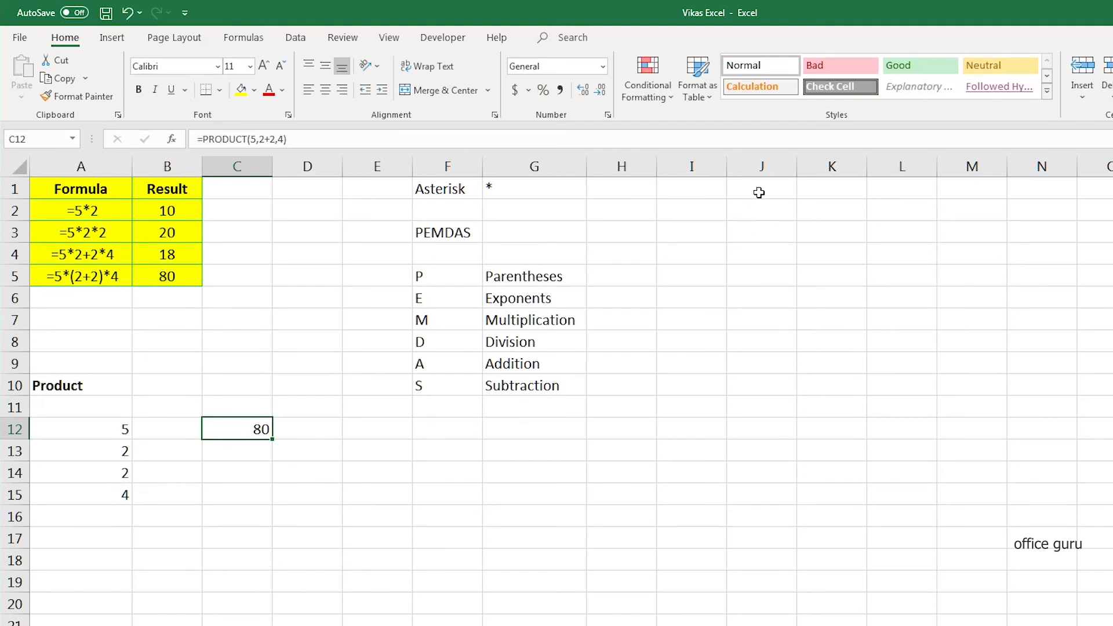
Step: Enter the headings Sr. No., Product, Qty, Unit Price and Total across J1:N1
{"action": "left_click", "coordinate": [759, 192]}
{"action": "type", "text": "Sr. No."}
{"action": "key", "text": "Tab"}
{"action": "type", "text": "Product"}
{"action": "key", "text": "Tab"}
{"action": "type", "text": "Q"}
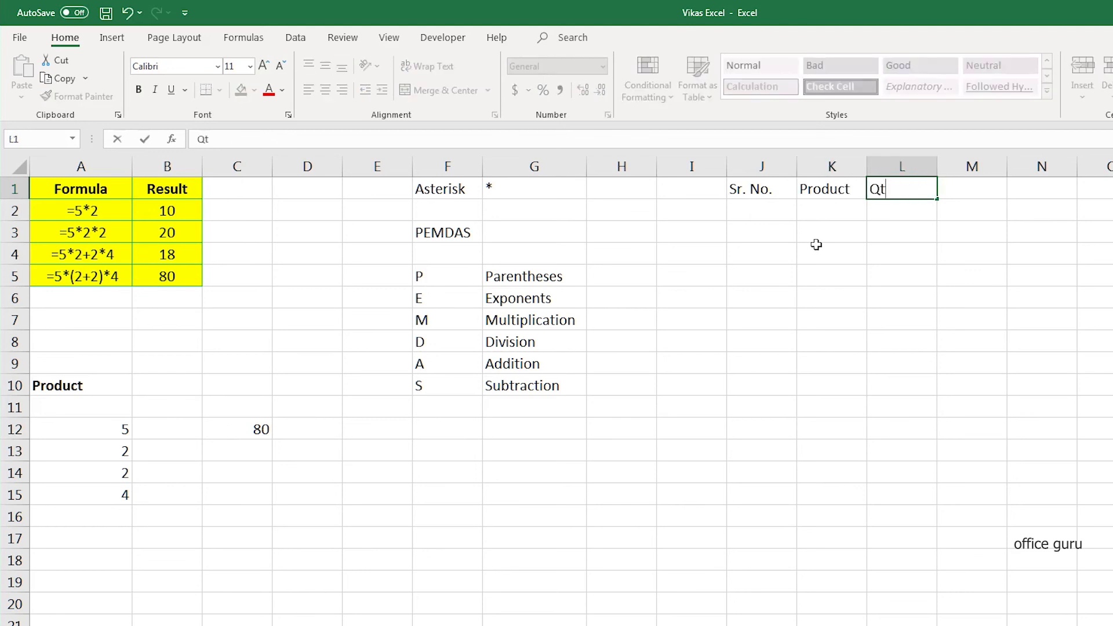
{"action": "type", "text": "ty"}
{"action": "key", "text": "Tab"}
{"action": "type", "text": "Unit Price"}
{"action": "key", "text": "Tab"}
{"action": "type", "text": "Total"}
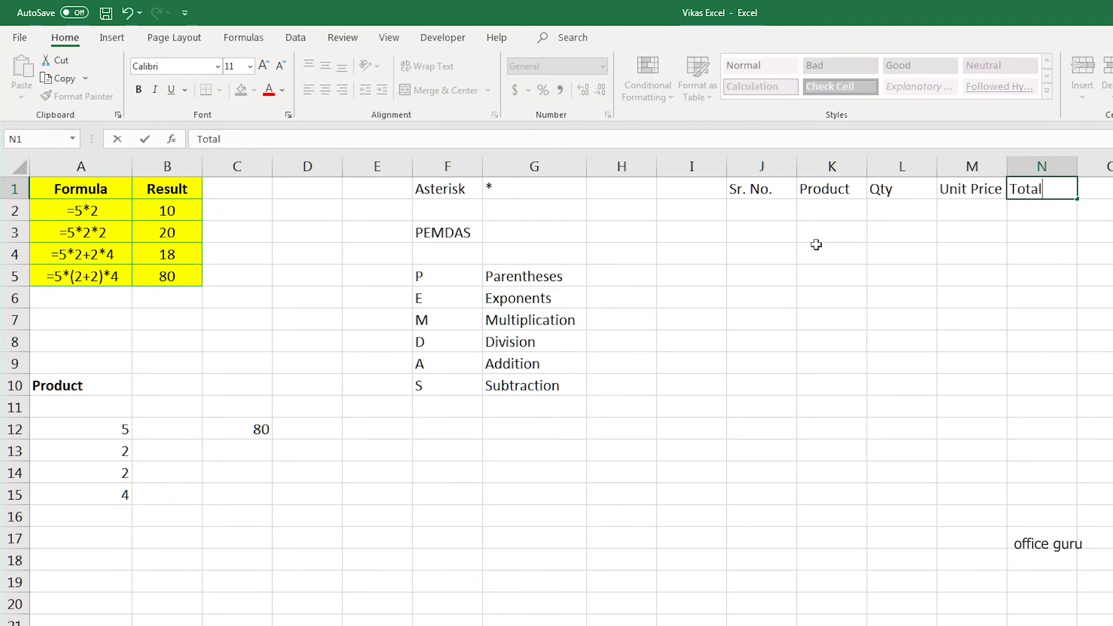
{"action": "key", "text": "Return"}
Step: Number the rows 1 to 4 in the Sr. No. column
{"action": "type", "text": "1"}
{"action": "key", "text": "Return"}
{"action": "type", "text": "2"}
{"action": "key", "text": "Return"}
{"action": "type", "text": "3"}
{"action": "key", "text": "Return"}
{"action": "type", "text": "4"}
{"action": "key", "text": "Return"}
{"action": "type", "text": "5"}
{"action": "key", "text": "Tab"}
Step: List Mobile, Computer, Laptop and Car under Product in K2:K5
{"action": "key", "text": "ctrl+Up"}
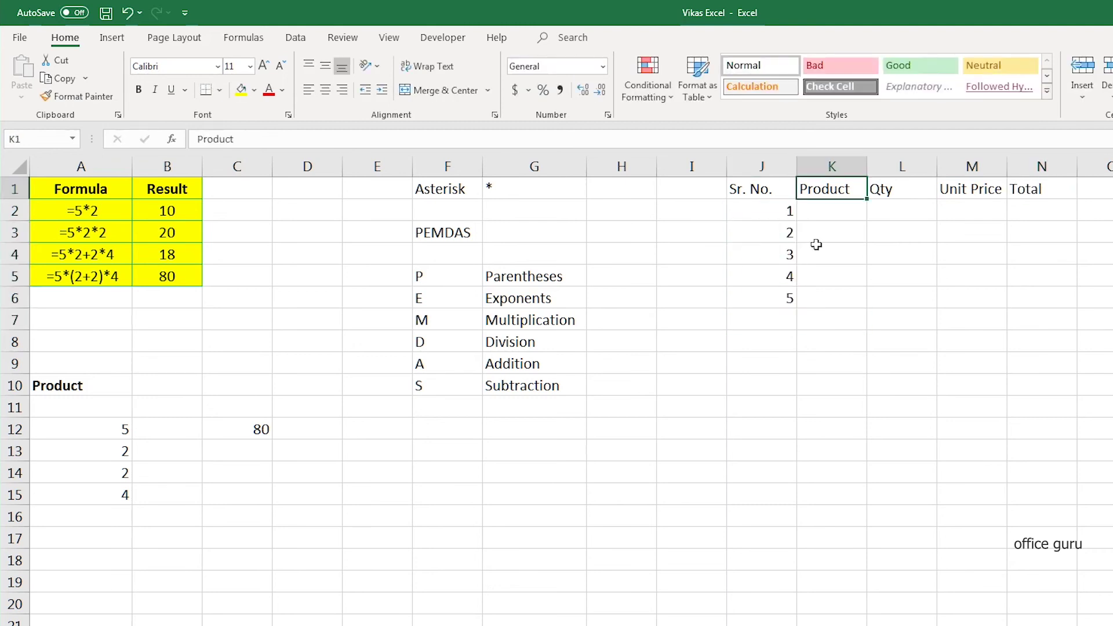
{"action": "key", "text": "Down"}
{"action": "type", "text": "Sony"}
{"action": "key", "text": "BackSpace"}
{"action": "key", "text": "BackSpace"}
{"action": "key", "text": "BackSpace"}
{"action": "type", "text": "Mobile"}
{"action": "key", "text": "Return"}
{"action": "type", "text": "Computer"}
{"action": "key", "text": "Return"}
{"action": "type", "text": "Laptop"}
{"action": "key", "text": "Return"}
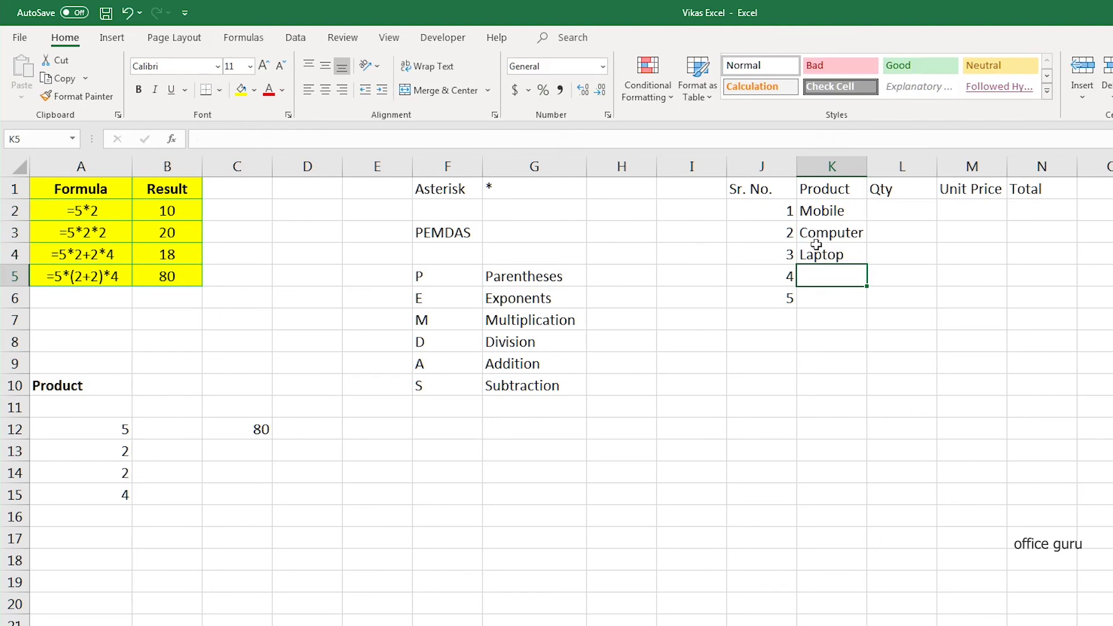
{"action": "type", "text": "Car"}
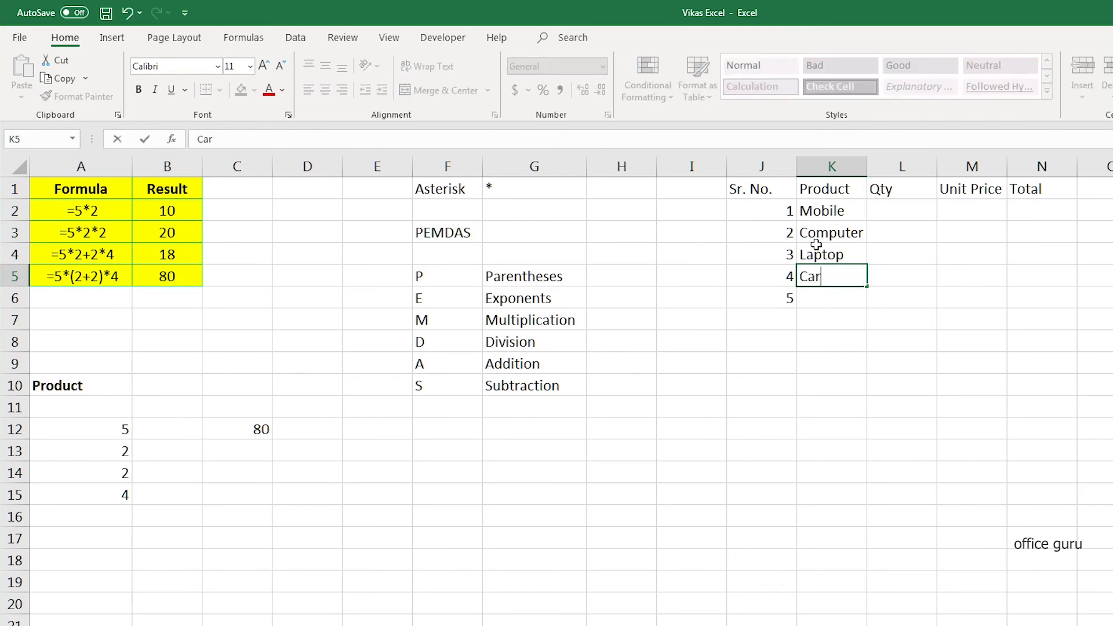
{"action": "key", "text": "Return"}
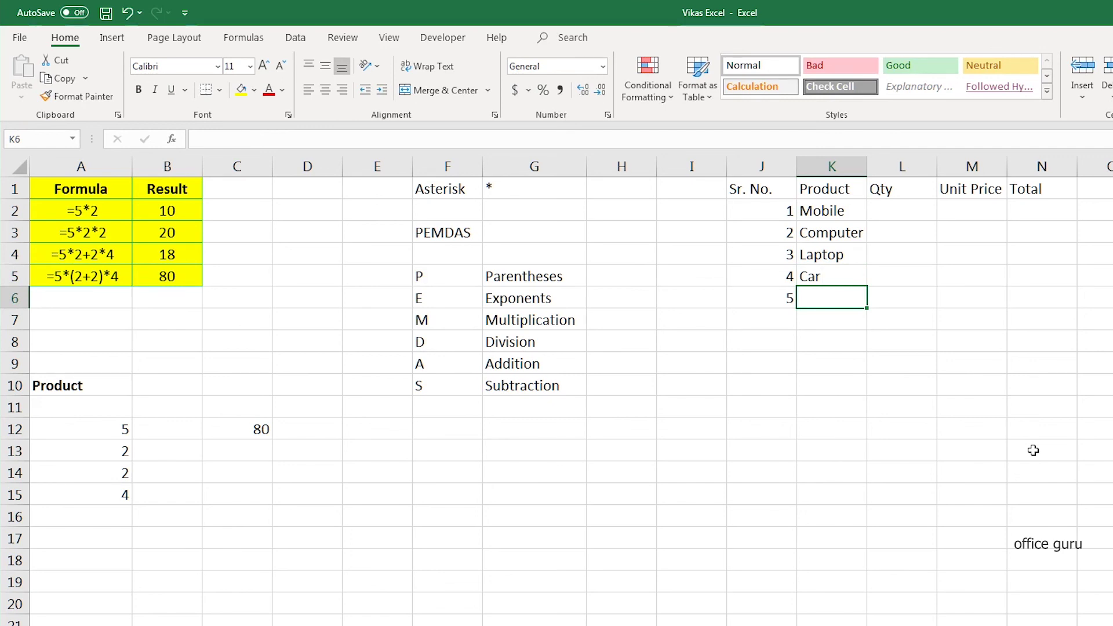
Step: Clear the stray entries below the table, including the extra serial number 5
{"action": "type", "text": "P"}
{"action": "key", "text": "BackSpace"}
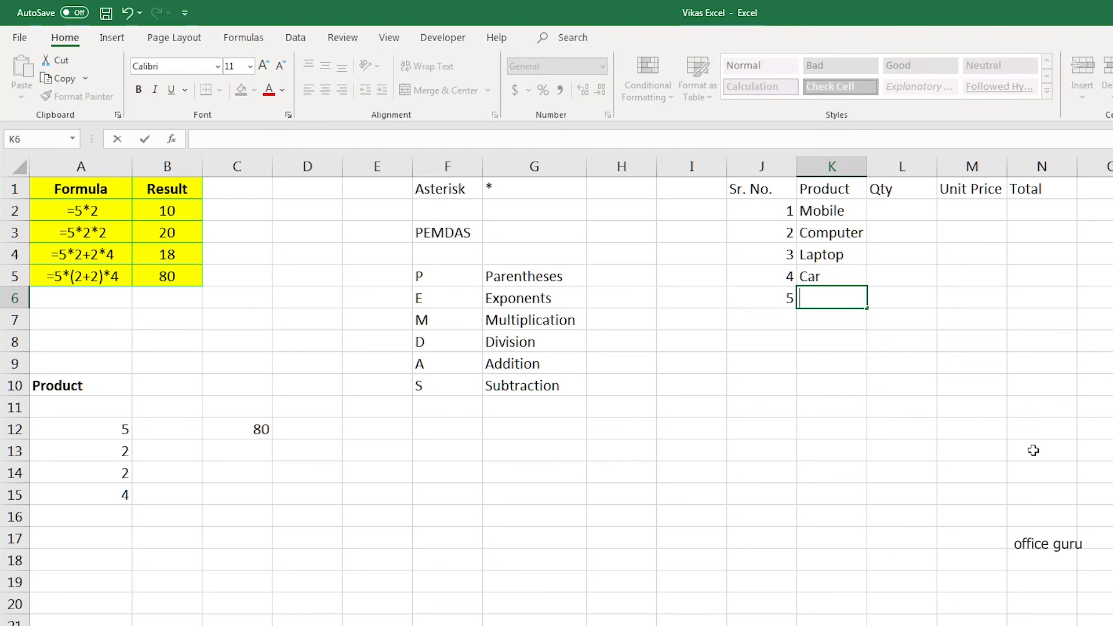
{"action": "key", "text": "Left"}
{"action": "key", "text": "Delete"}
{"action": "key", "text": "Up"}
{"action": "key", "text": "Up"}
{"action": "key", "text": "Up"}
{"action": "key", "text": "Up"}
{"action": "key", "text": "Up"}
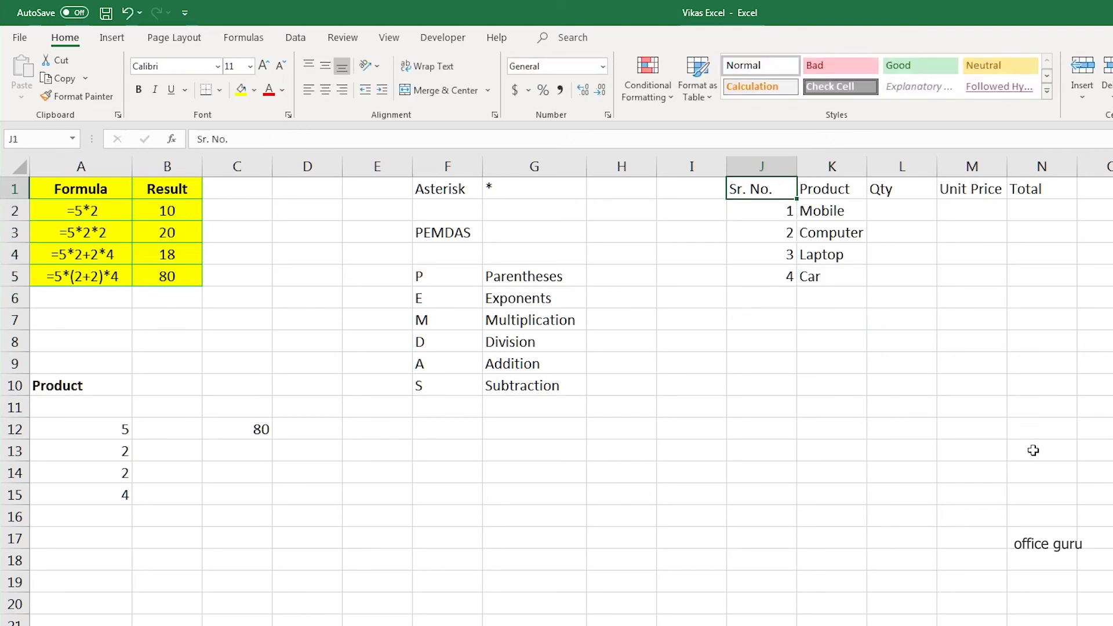
Step: Enter quantities 2, 5, 3 and 1 in the Qty column
{"action": "key", "text": "Right"}
{"action": "key", "text": "Right"}
{"action": "key", "text": "Down"}
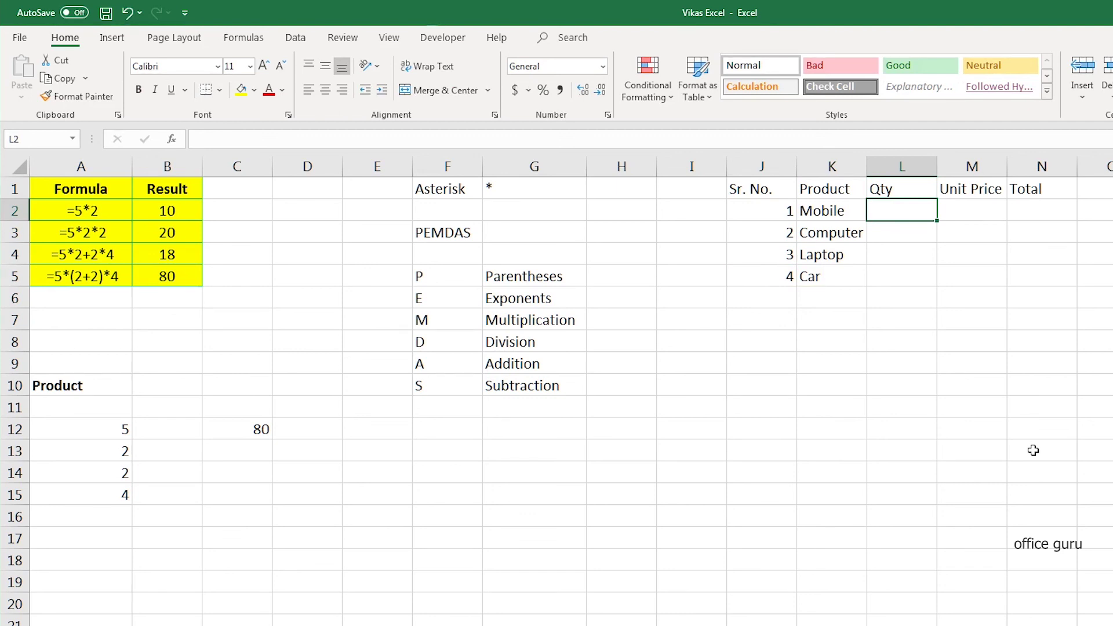
{"action": "type", "text": "2"}
{"action": "key", "text": "Return"}
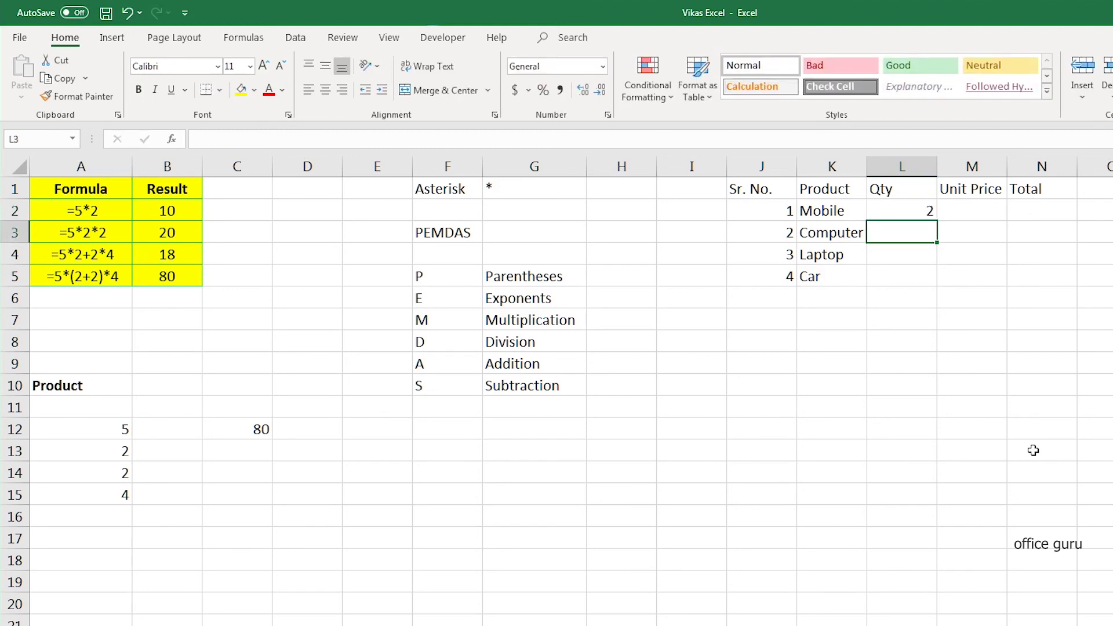
{"action": "type", "text": "5"}
{"action": "key", "text": "Return"}
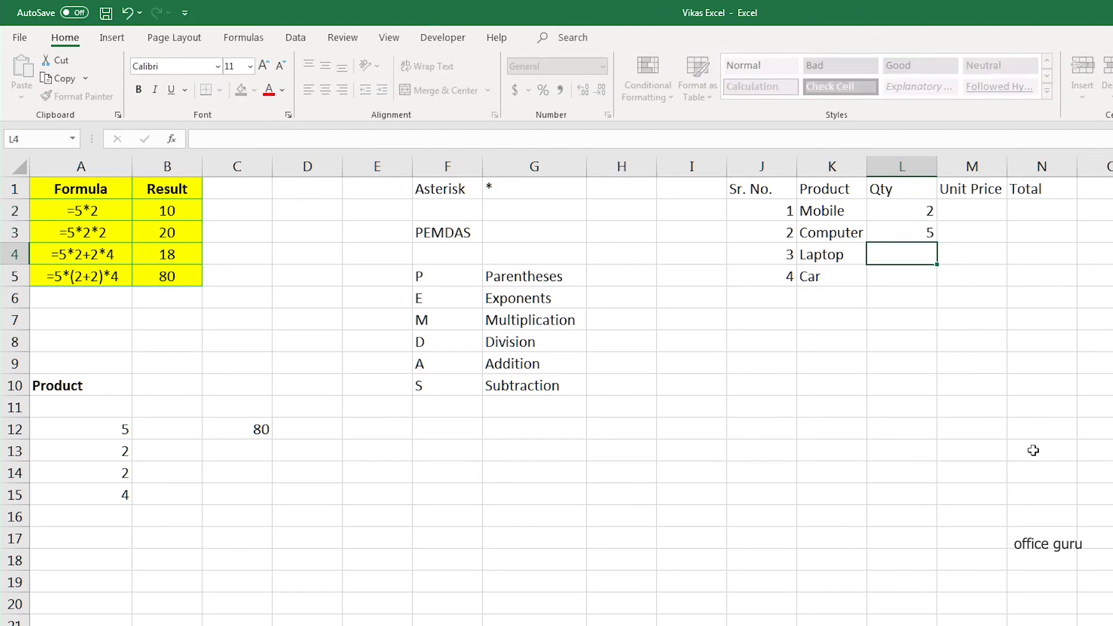
{"action": "type", "text": "3"}
{"action": "key", "text": "Return"}
{"action": "type", "text": "1"}
{"action": "key", "text": "Tab"}
Step: Enter unit prices 5, 4, 3 and 2 in the Unit Price column
{"action": "key", "text": "Up"}
{"action": "key", "text": "Up"}
{"action": "key", "text": "Up"}
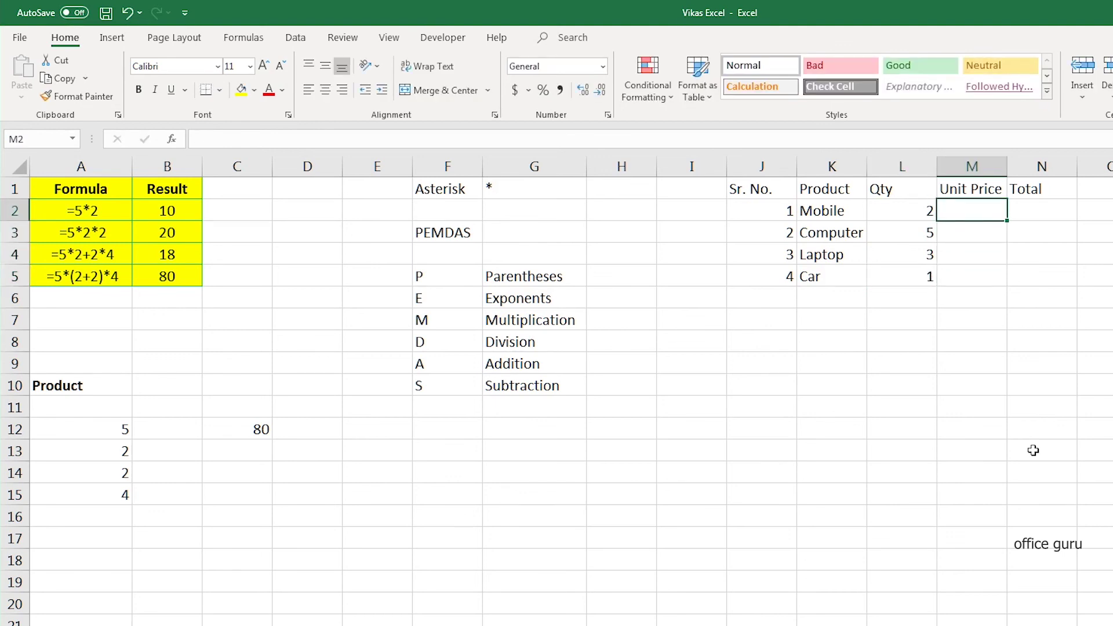
{"action": "type", "text": "5"}
{"action": "key", "text": "Return"}
{"action": "type", "text": "4"}
{"action": "key", "text": "Return"}
{"action": "type", "text": "3"}
{"action": "key", "text": "Return"}
{"action": "type", "text": "2"}
{"action": "key", "text": "Return"}
{"action": "key", "text": "Up"}
{"action": "key", "text": "Up"}
{"action": "key", "text": "Up"}
{"action": "key", "text": "Up"}
{"action": "key", "text": "Right"}
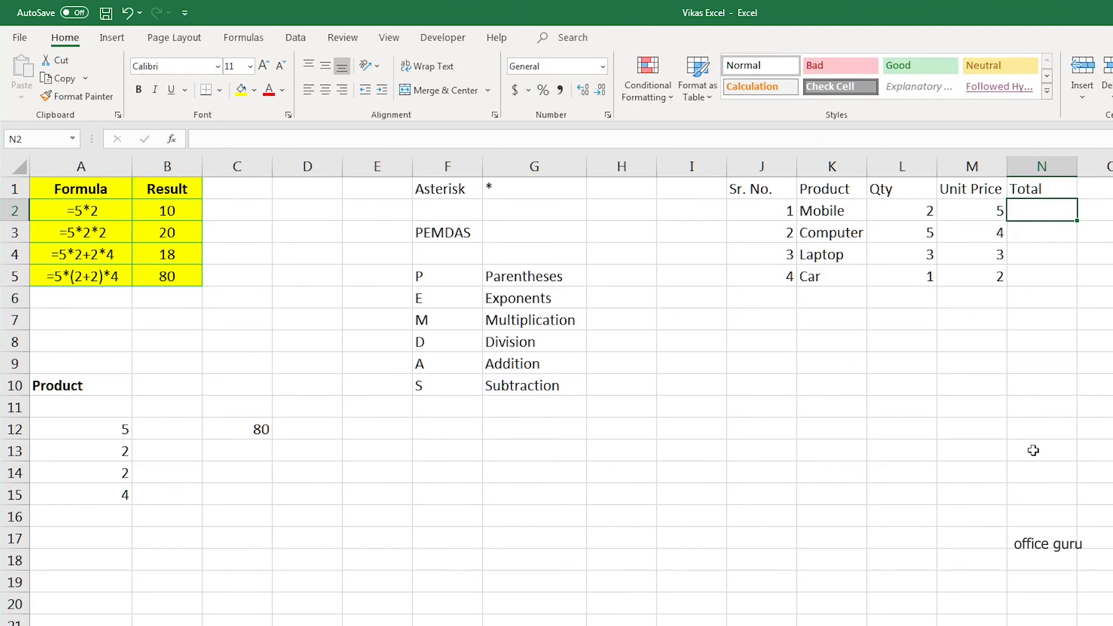
Step: Enter =PRODUCT(L2,M2) in N2 to get a Total of 10
{"action": "type", "text": "=p"}
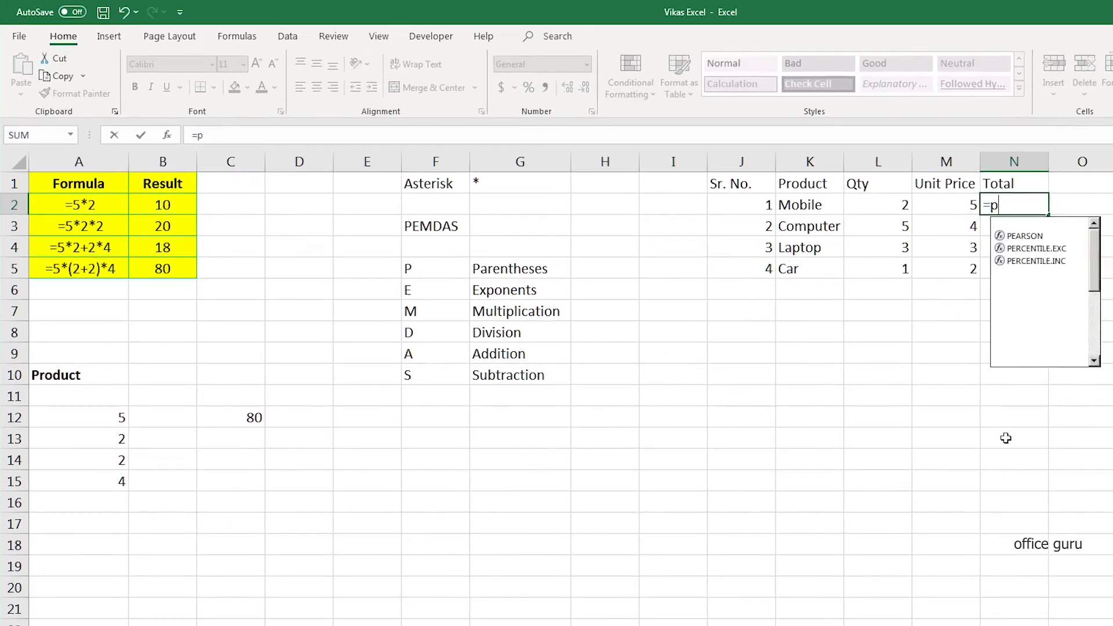
{"action": "type", "text": "ro"}
{"action": "key", "text": "Down"}
{"action": "key", "text": "Tab"}
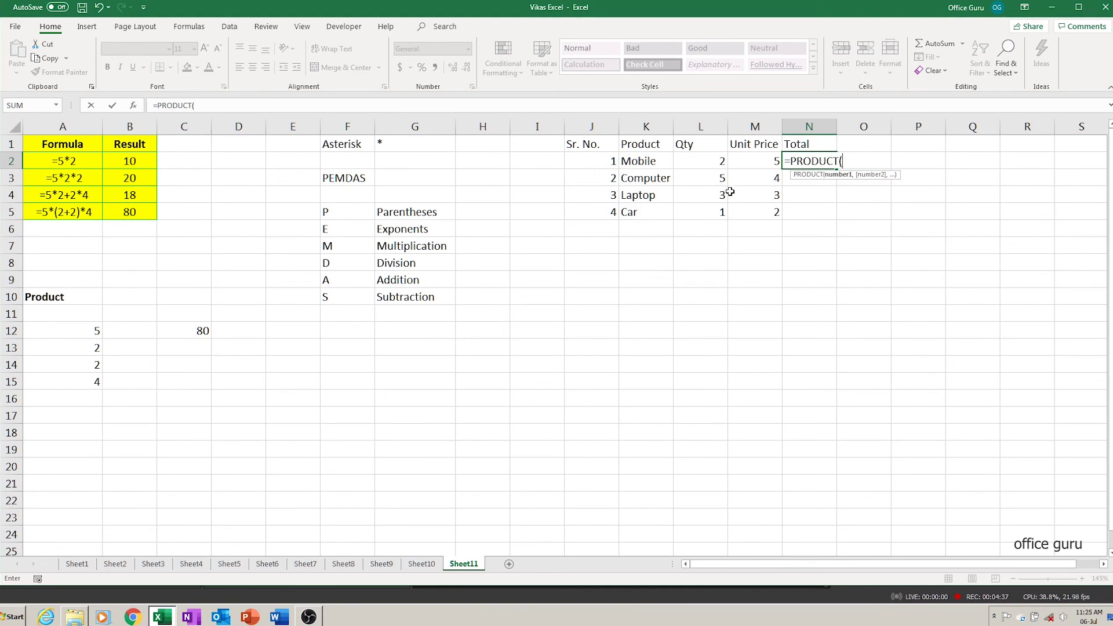
{"action": "left_click", "coordinate": [719, 162]}
{"action": "type", "text": ","}
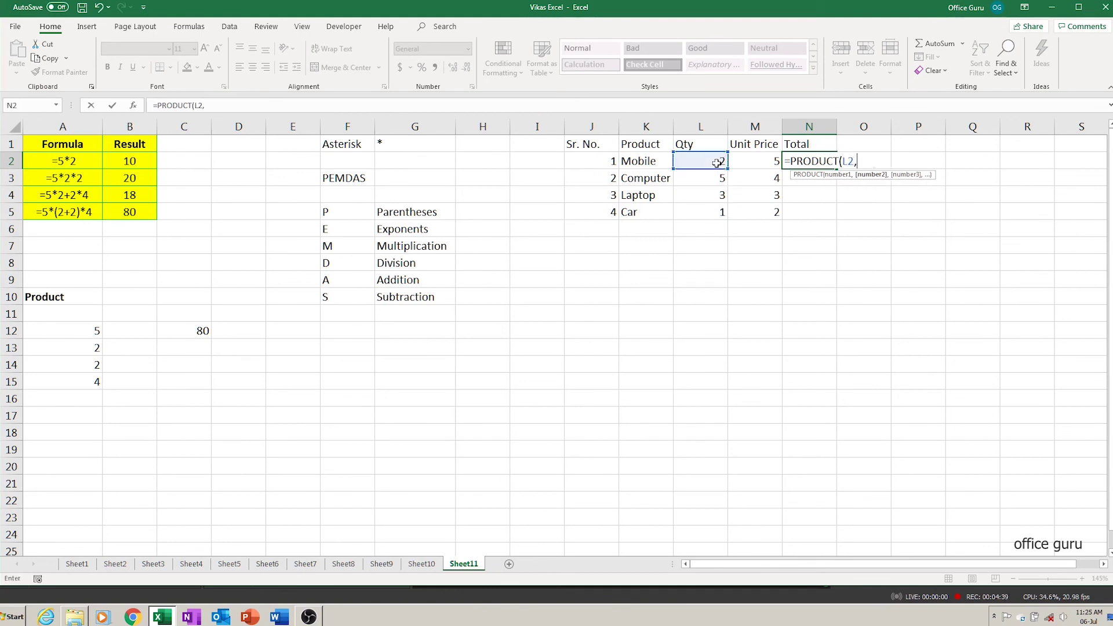
{"action": "left_click", "coordinate": [770, 162]}
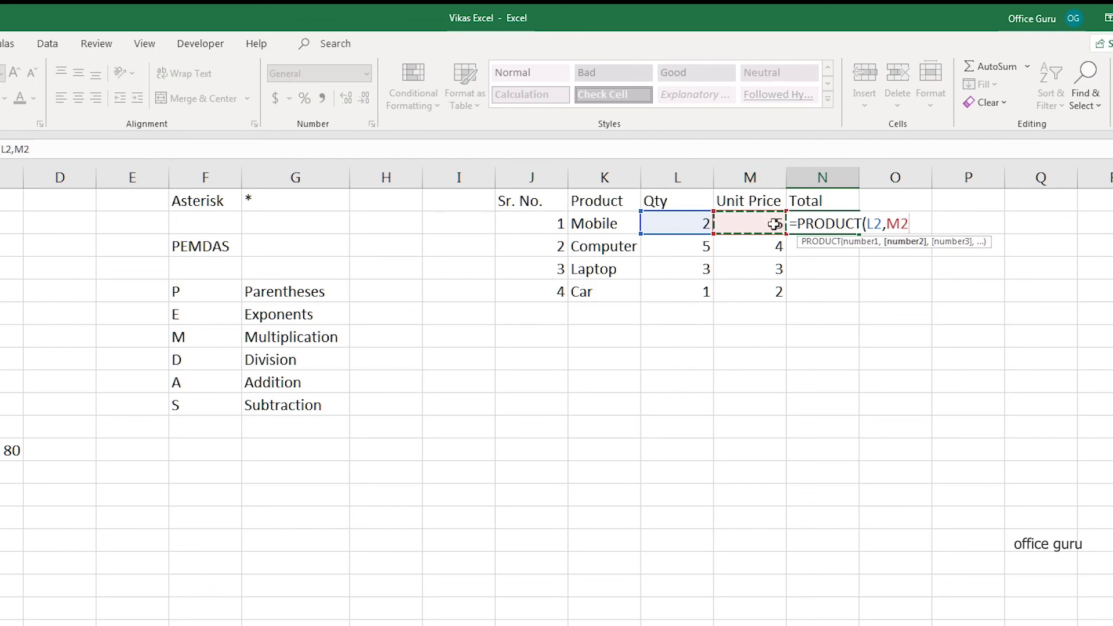
{"action": "type", "text": ")"}
{"action": "key", "text": "Return"}
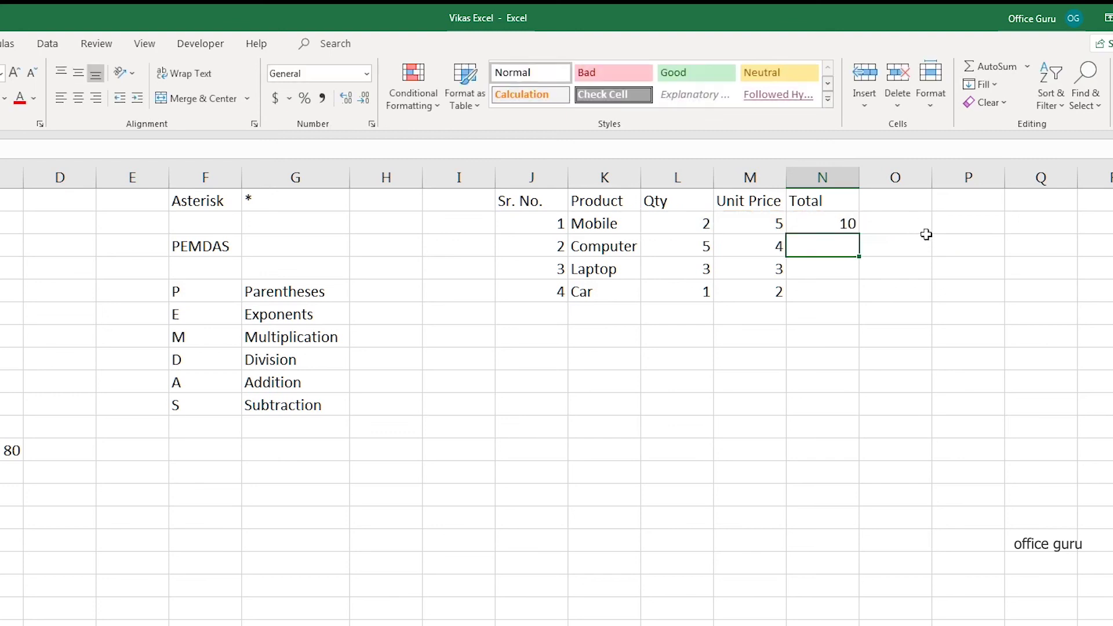
Step: Fill the Total formula down to N5, giving 20, 9 and 2
{"action": "left_click", "coordinate": [826, 223]}
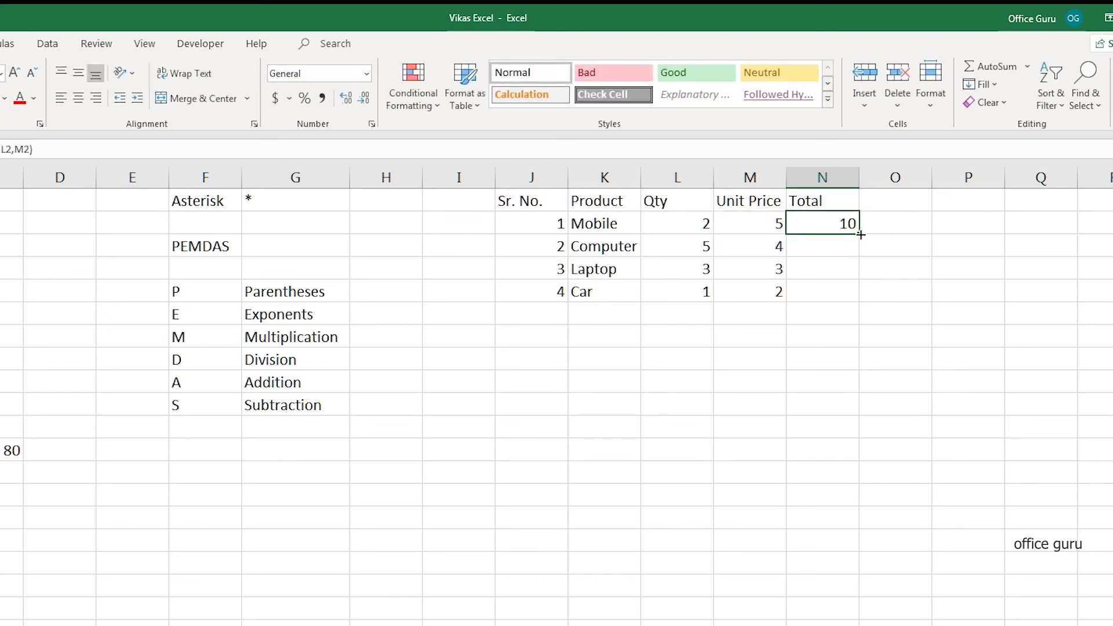
{"action": "left_click_drag", "start_coordinate": [860, 234], "coordinate": [852, 293]}
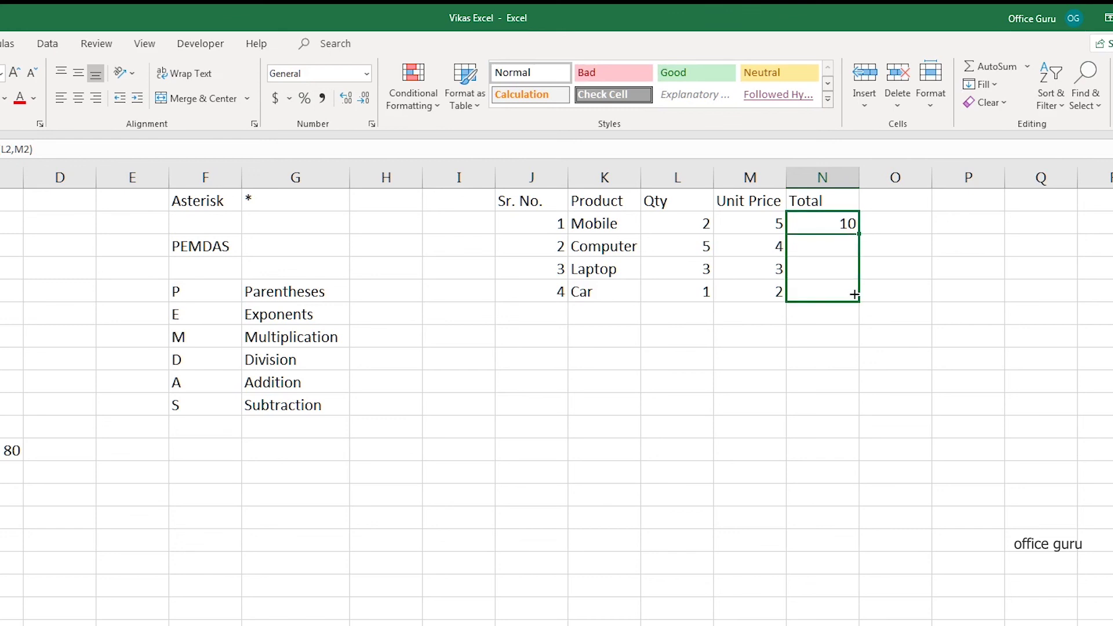
{"action": "left_click", "coordinate": [835, 385]}
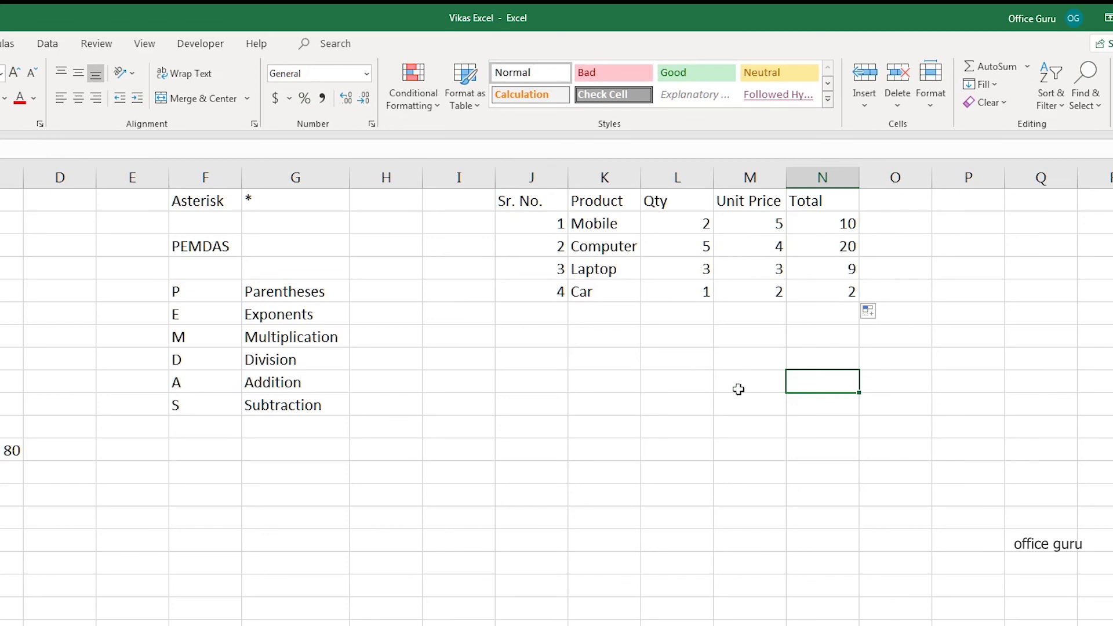
{"action": "left_click", "coordinate": [689, 402]}
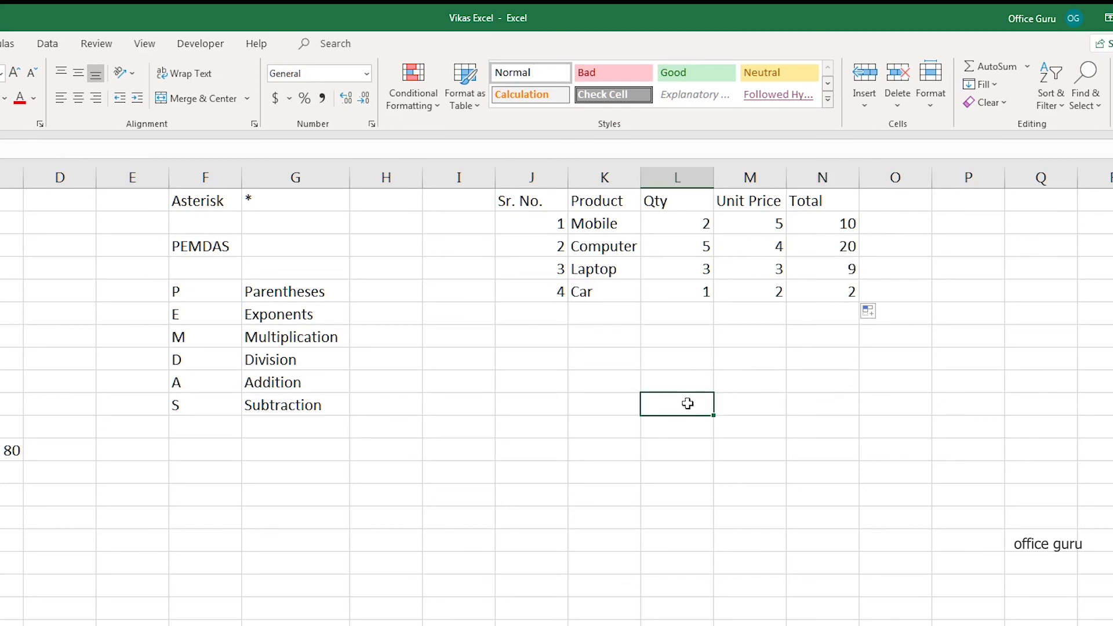